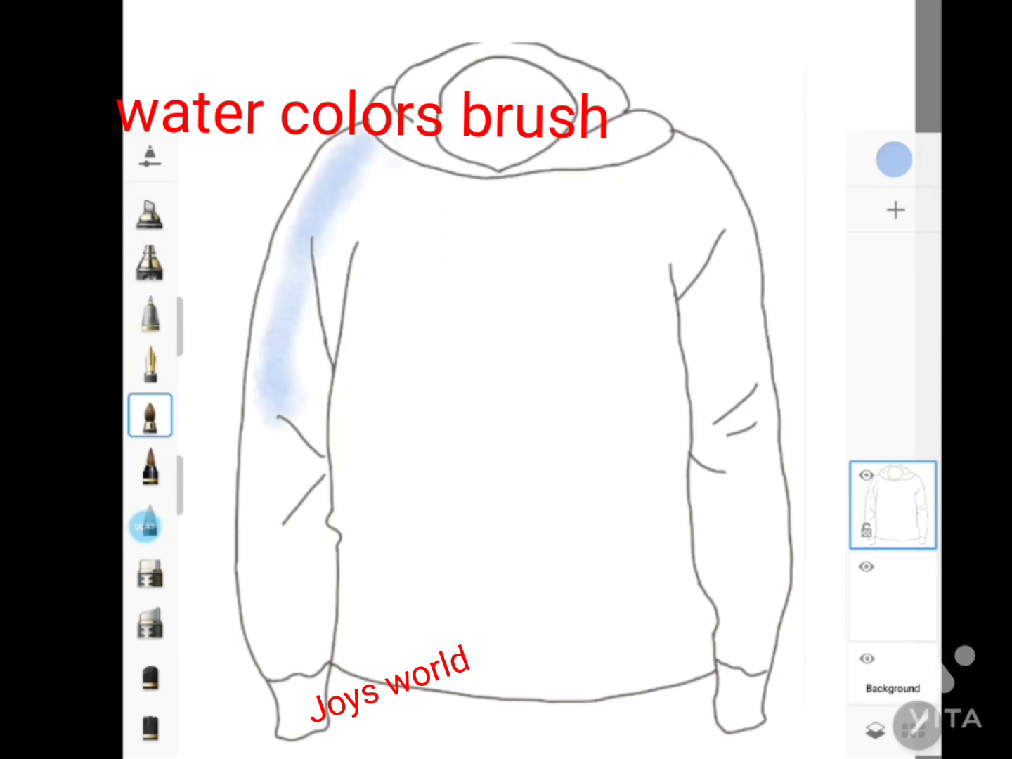
Wash the left sleeve light blue down to its lower inner edge.
drag(380, 162, 310, 547)
drag(309, 288, 278, 555)
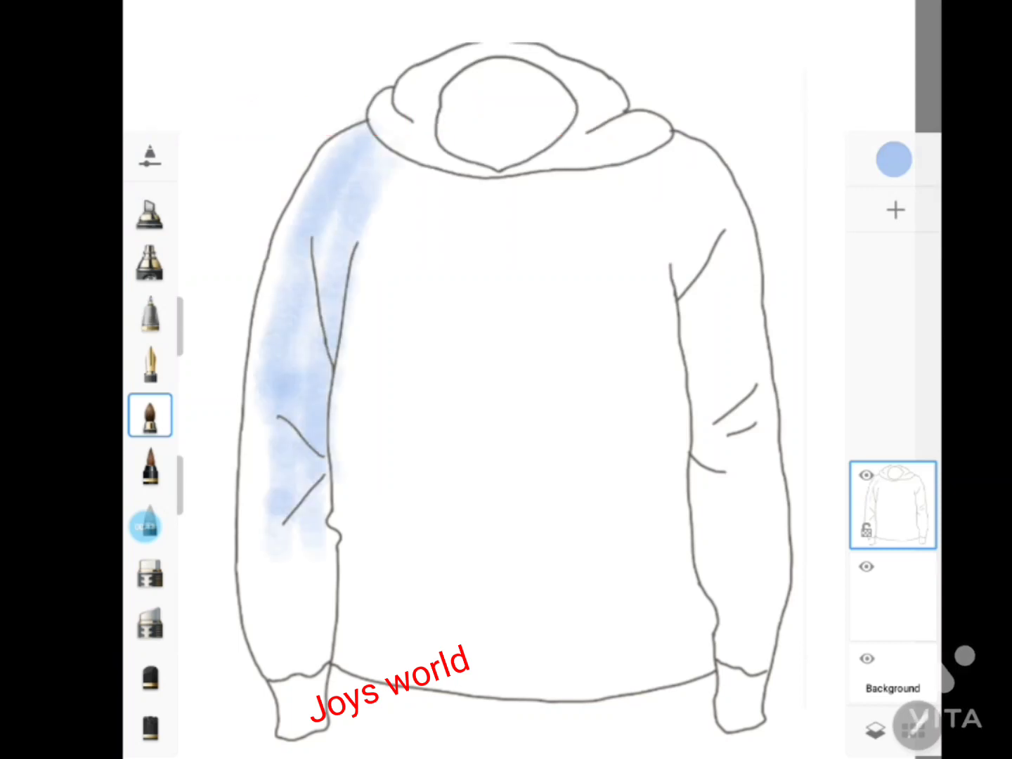
drag(303, 429, 288, 594)
drag(275, 394, 253, 605)
drag(264, 419, 254, 615)
mouse_move(319, 484)
mouse_down()
mouse_move(320, 616)
mouse_move(338, 644)
mouse_move(594, 633)
mouse_up()
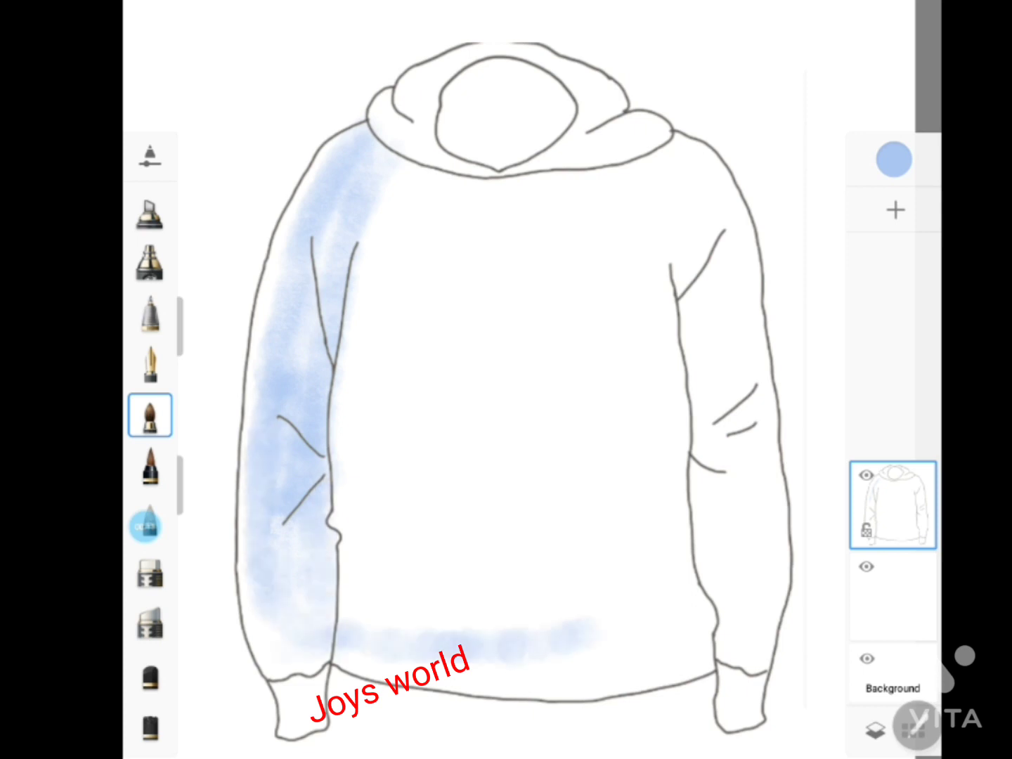
Paint horizontal light-blue bands across the lower body above the hem.
drag(527, 651, 672, 636)
drag(397, 664, 538, 665)
drag(358, 587, 566, 584)
drag(338, 555, 589, 549)
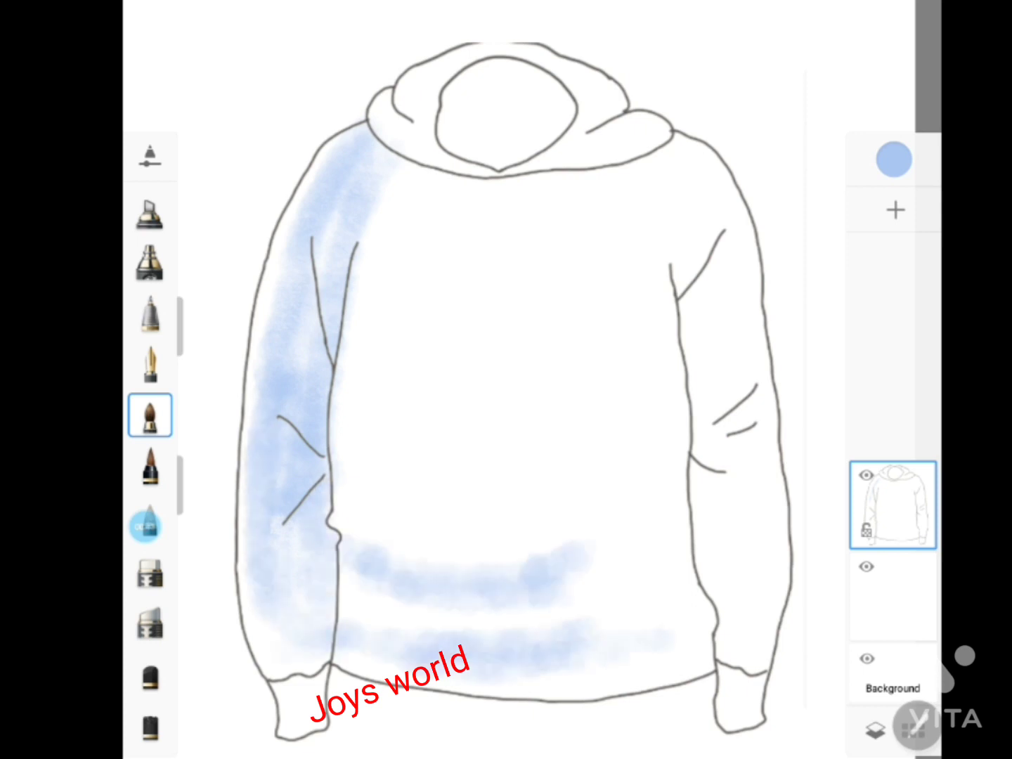
drag(334, 492, 604, 499)
drag(338, 464, 626, 422)
Fill the chest, upper chest and shoulders with light-blue watercolor.
drag(181, 327, 180, 258)
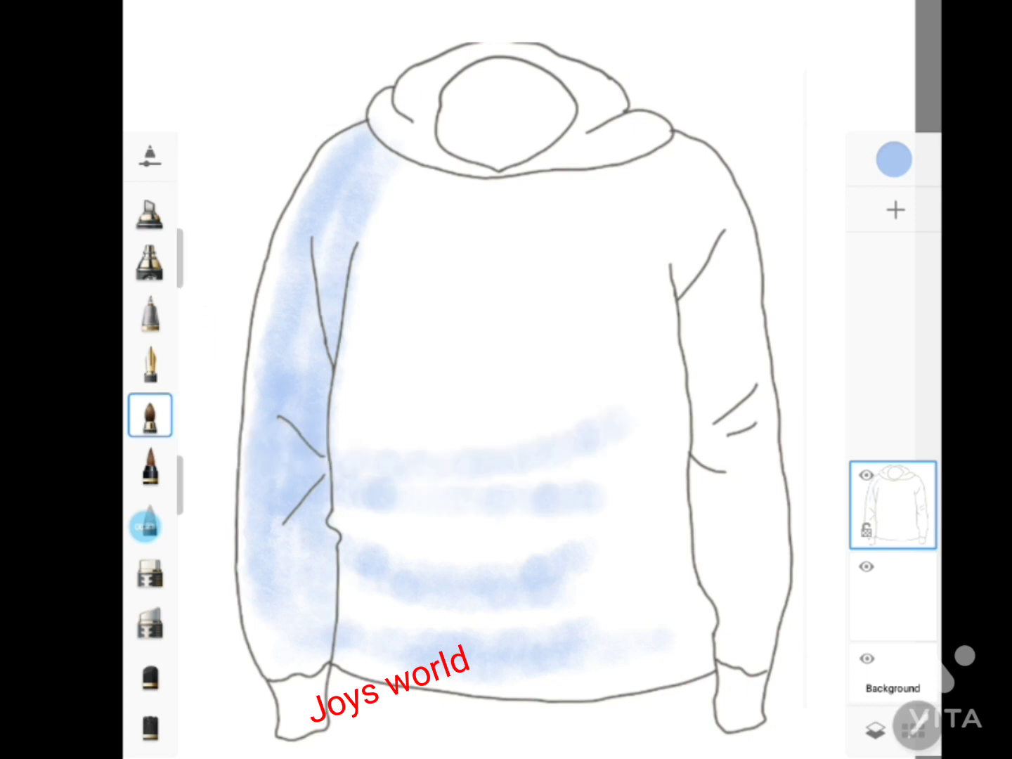
drag(338, 387, 598, 395)
drag(337, 426, 604, 429)
drag(351, 338, 580, 338)
drag(344, 314, 640, 305)
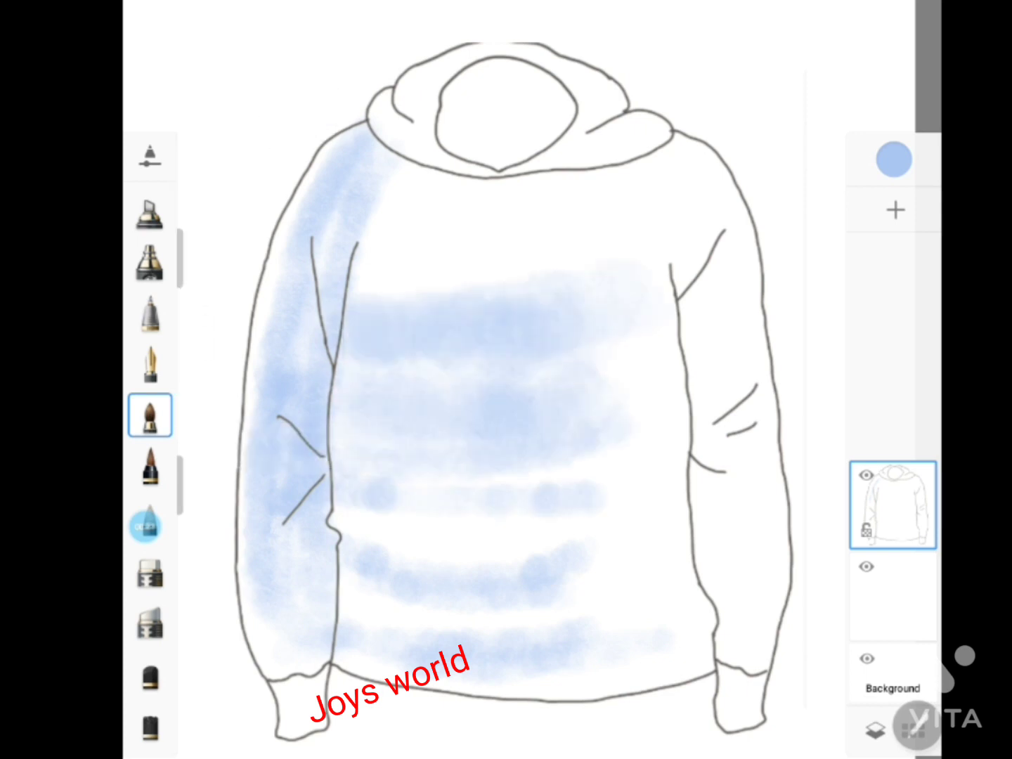
drag(345, 373, 647, 377)
drag(355, 281, 587, 277)
drag(355, 254, 580, 253)
mouse_move(369, 204)
mouse_down()
mouse_move(555, 212)
mouse_move(662, 190)
mouse_up()
drag(492, 282, 661, 296)
Blend out white gaps in the lower body and wash the lower hem.
drag(383, 506, 650, 458)
drag(491, 535, 611, 555)
drag(352, 541, 468, 544)
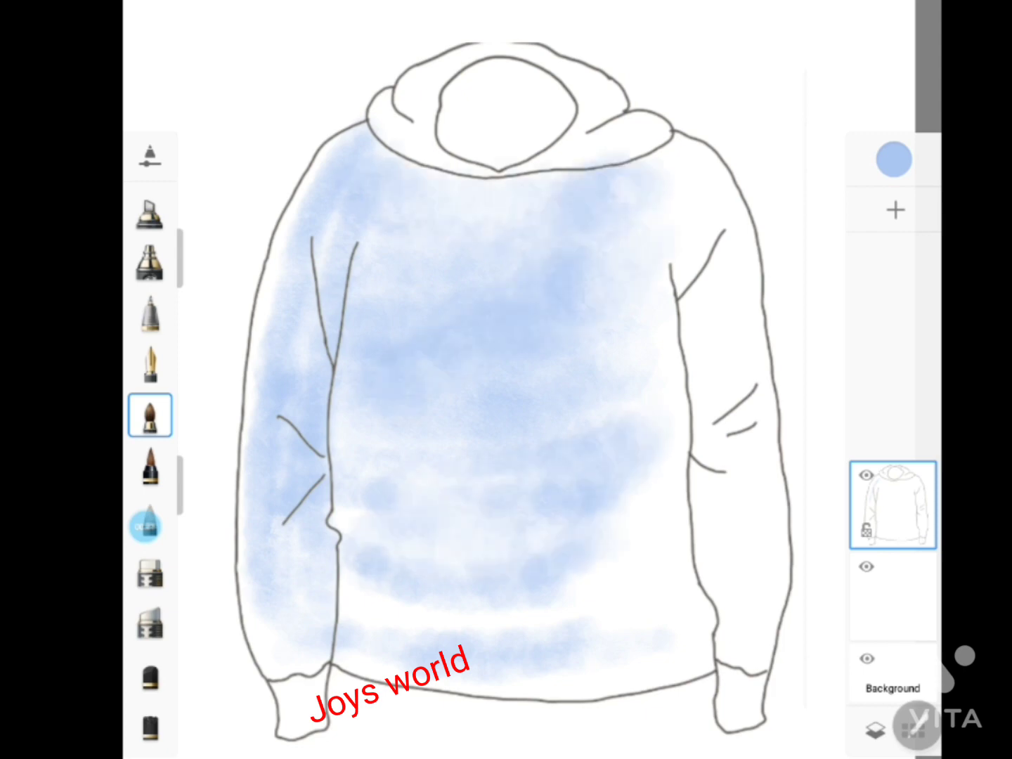
drag(369, 359, 370, 547)
drag(331, 492, 535, 604)
drag(309, 584, 472, 633)
mouse_move(338, 662)
mouse_down()
mouse_move(647, 633)
mouse_move(738, 583)
mouse_up()
Wash the right side of the body, right shoulder and right sleeve light blue.
drag(485, 618, 682, 556)
drag(443, 573, 686, 472)
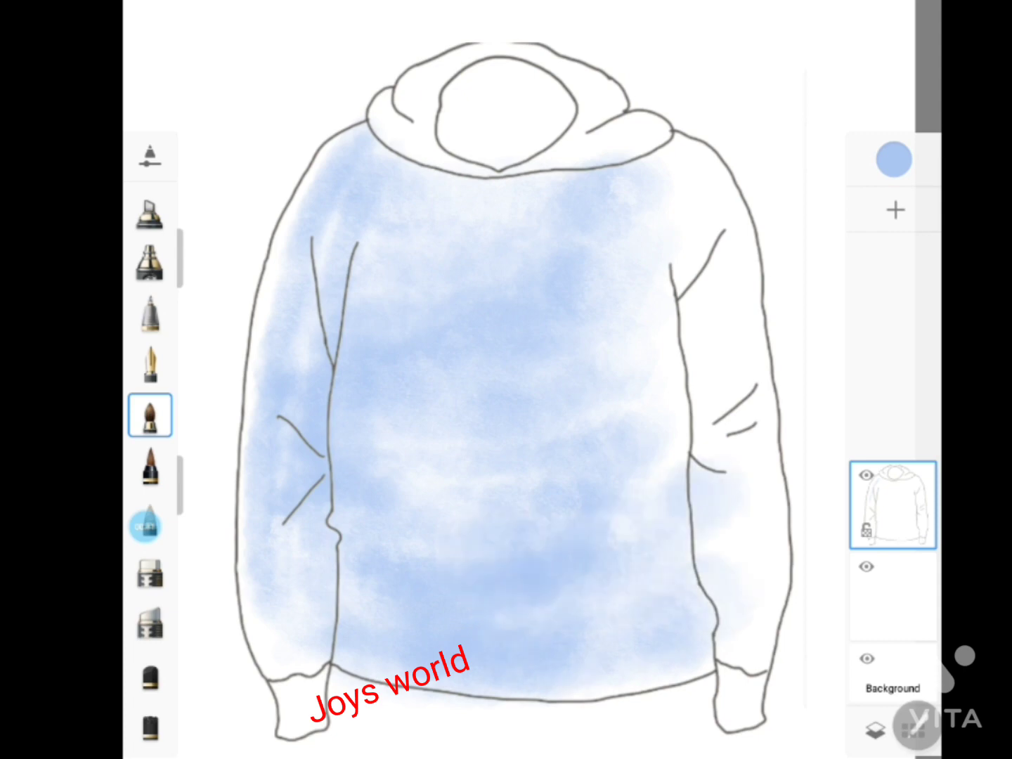
drag(527, 506, 724, 394)
drag(570, 395, 682, 246)
drag(598, 282, 705, 169)
mouse_move(665, 218)
mouse_down()
mouse_move(712, 183)
mouse_move(725, 331)
mouse_up()
drag(703, 324, 752, 485)
drag(704, 457, 767, 282)
mouse_move(745, 457)
mouse_down()
mouse_move(720, 548)
mouse_move(760, 640)
mouse_up()
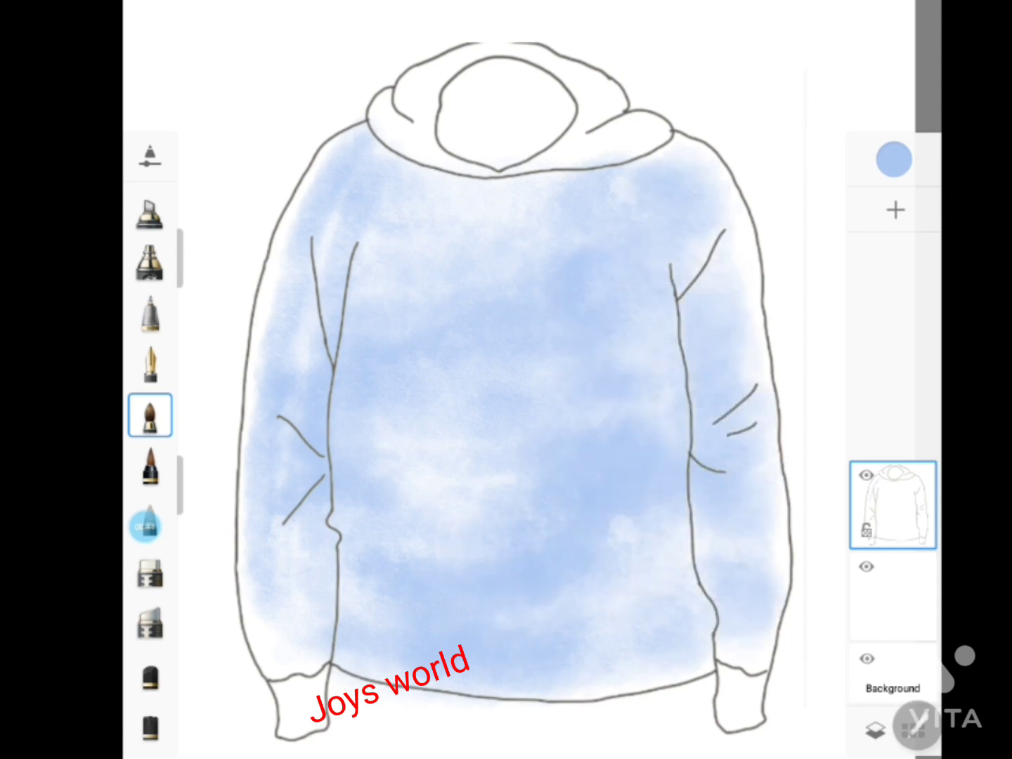
drag(450, 450, 401, 541)
drag(344, 513, 288, 576)
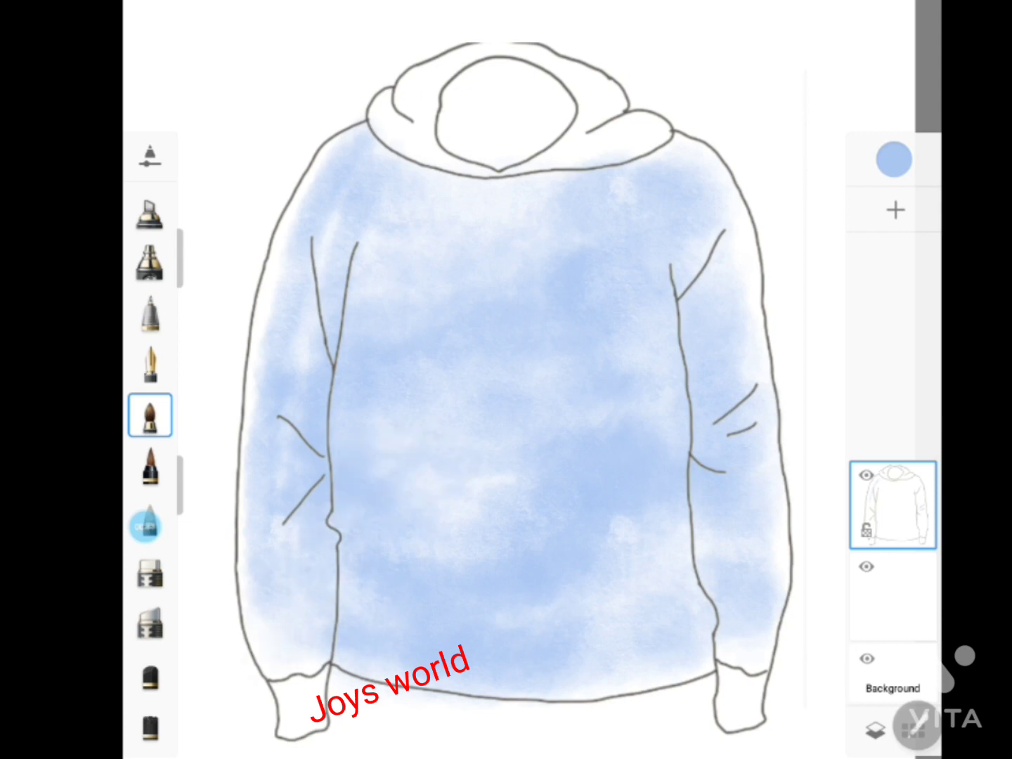
Wash the hood and right cuff light blue, undoing the stroke over the face opening.
drag(626, 106, 576, 158)
drag(668, 123, 630, 168)
drag(566, 130, 520, 197)
drag(428, 101, 390, 151)
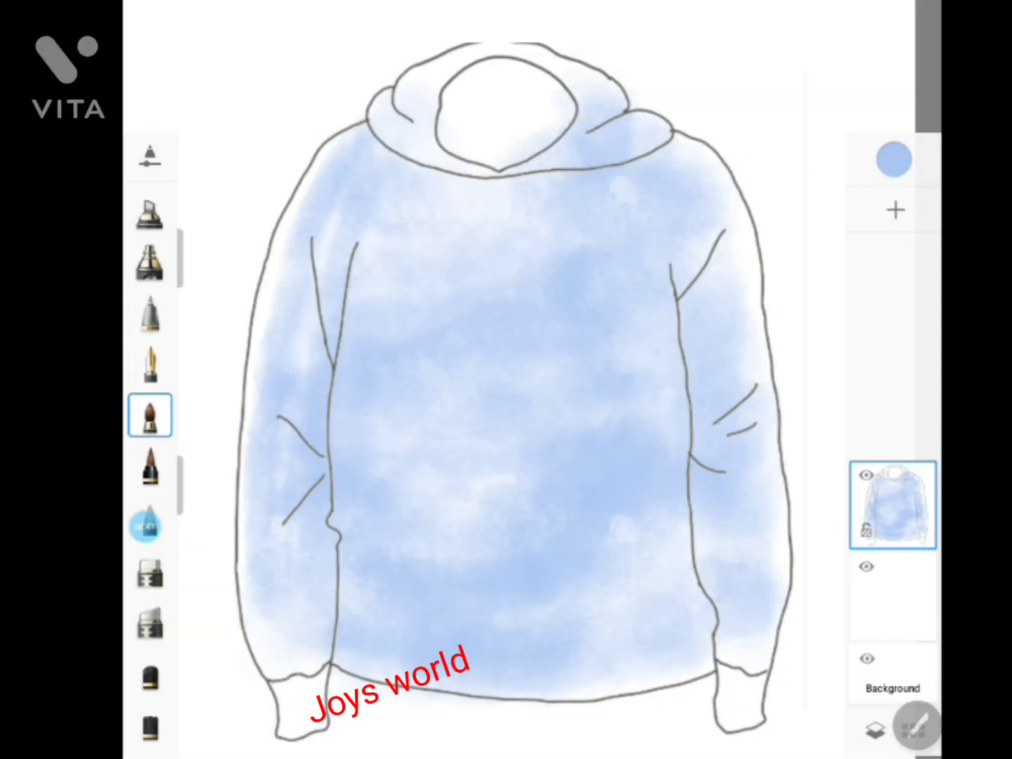
drag(556, 50, 394, 92)
mouse_move(773, 608)
mouse_down()
mouse_move(728, 665)
mouse_move(746, 714)
mouse_up()
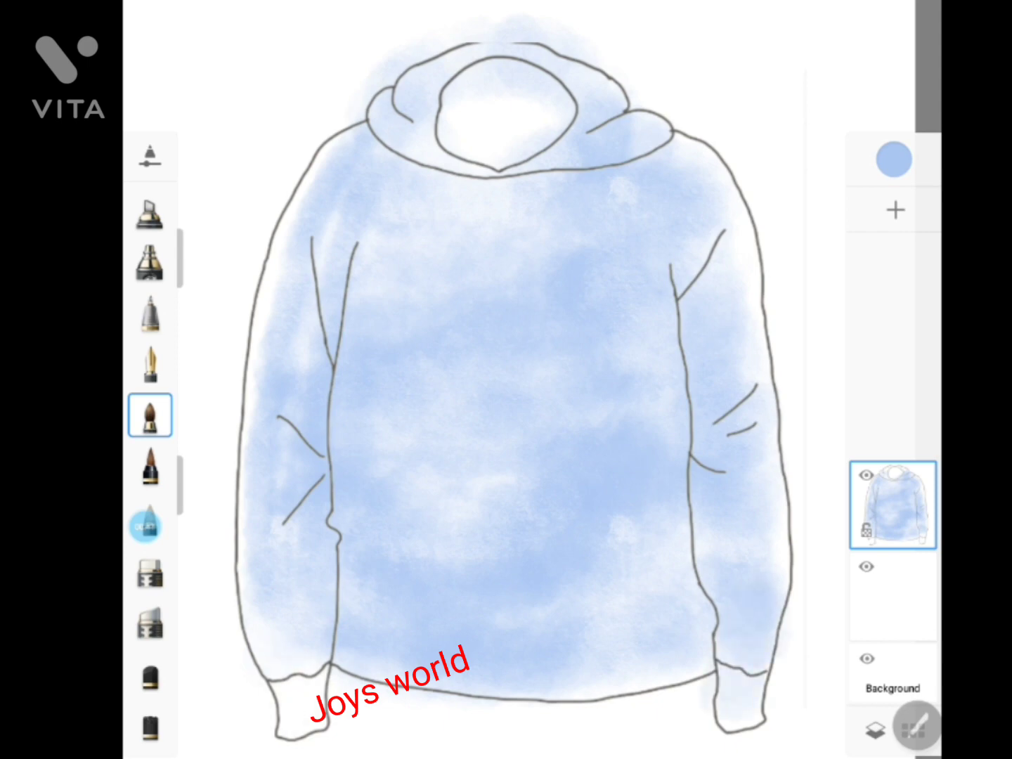
key(ctrl+z)
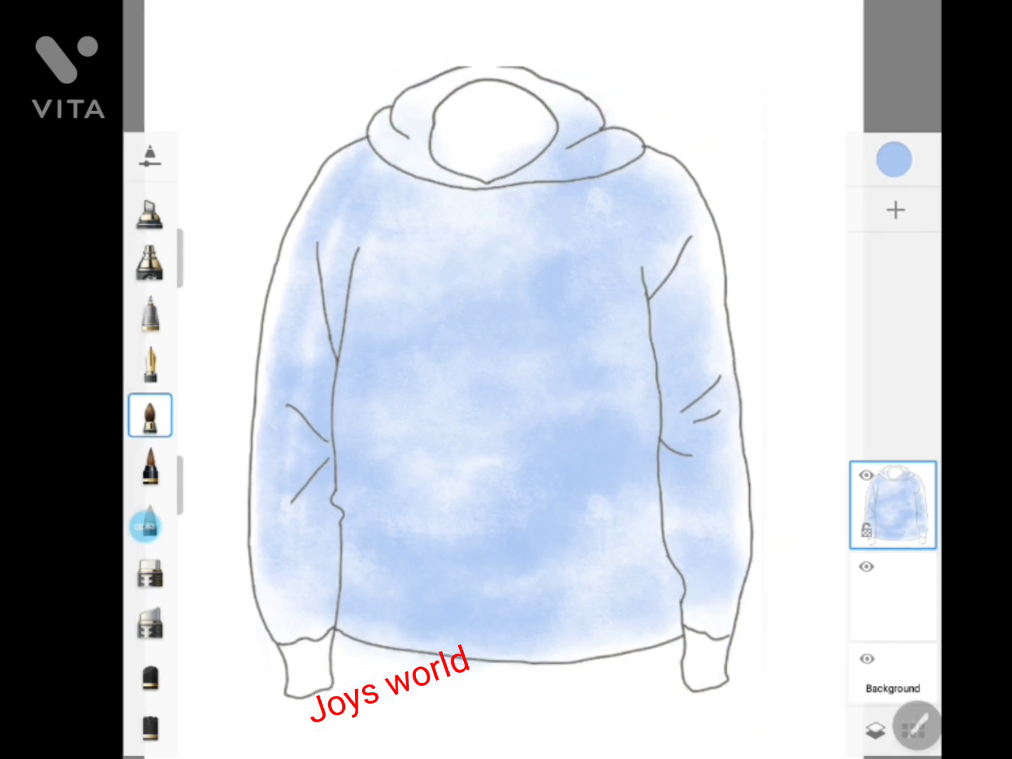
Zoom in and wash the right cuff and outer sleeve light blue.
scroll(491, 380, up, 5)
scroll(149, 421, up, 2)
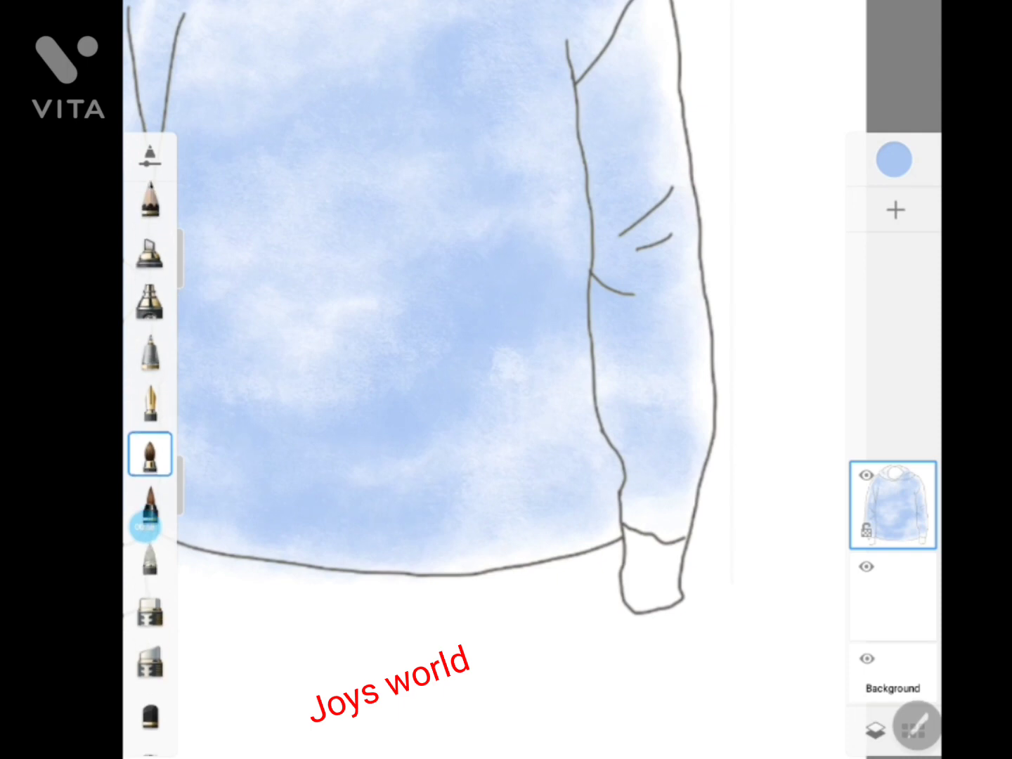
drag(193, 253, 194, 309)
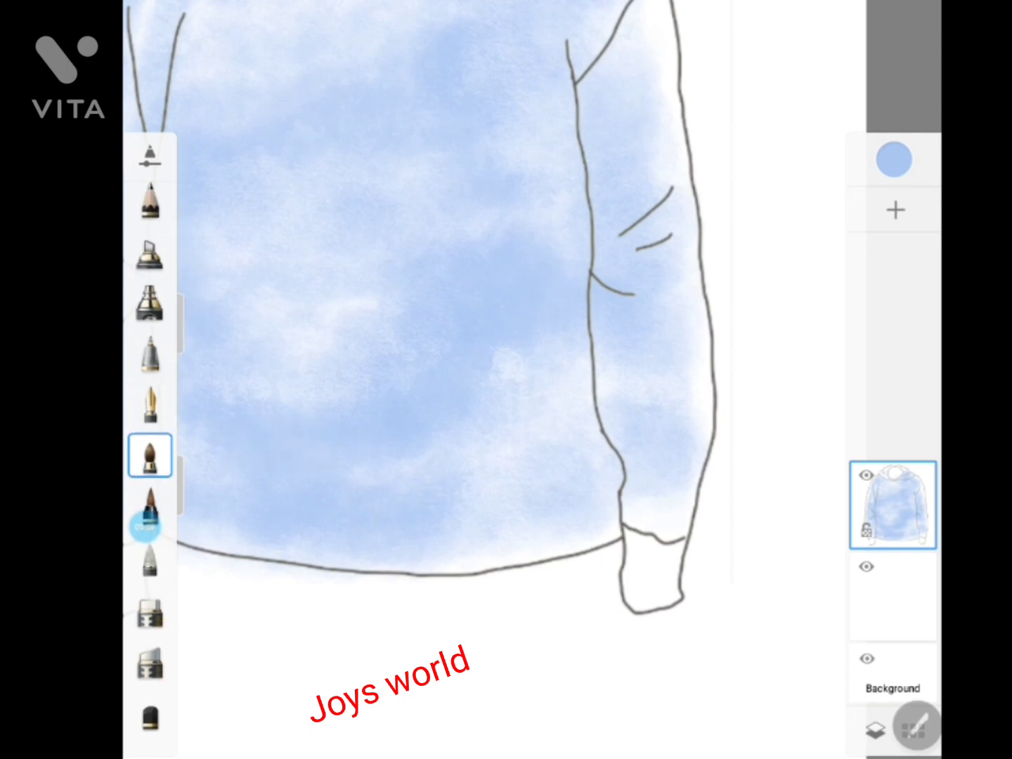
drag(642, 555, 666, 563)
drag(654, 499, 647, 604)
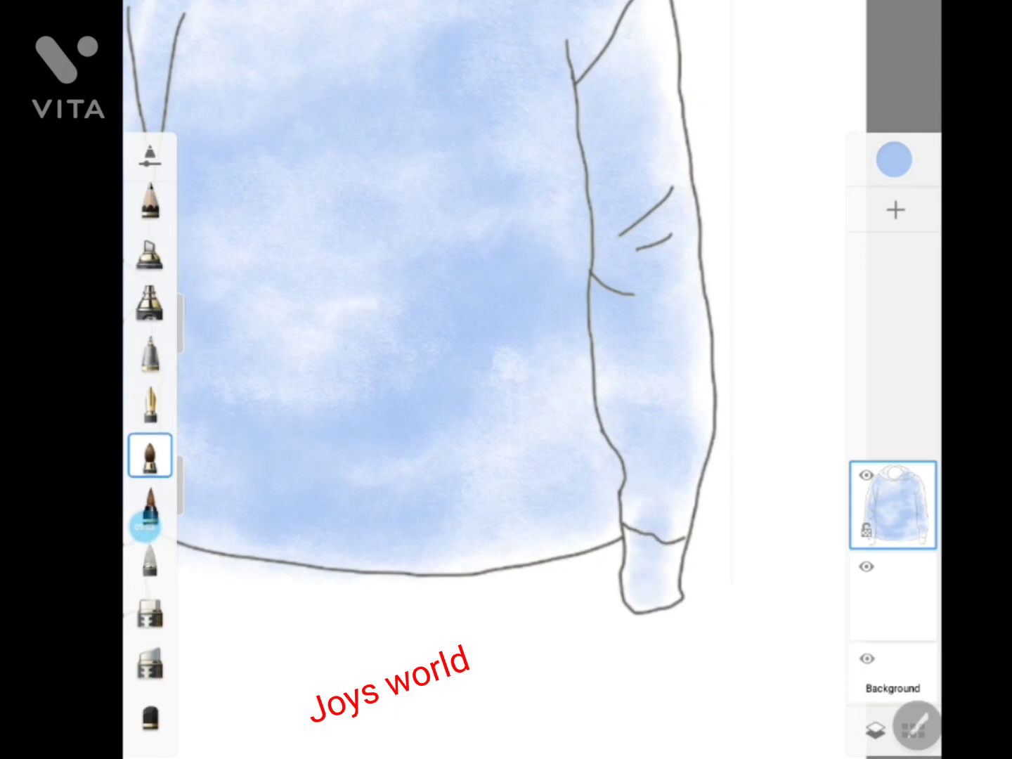
drag(674, 477, 667, 555)
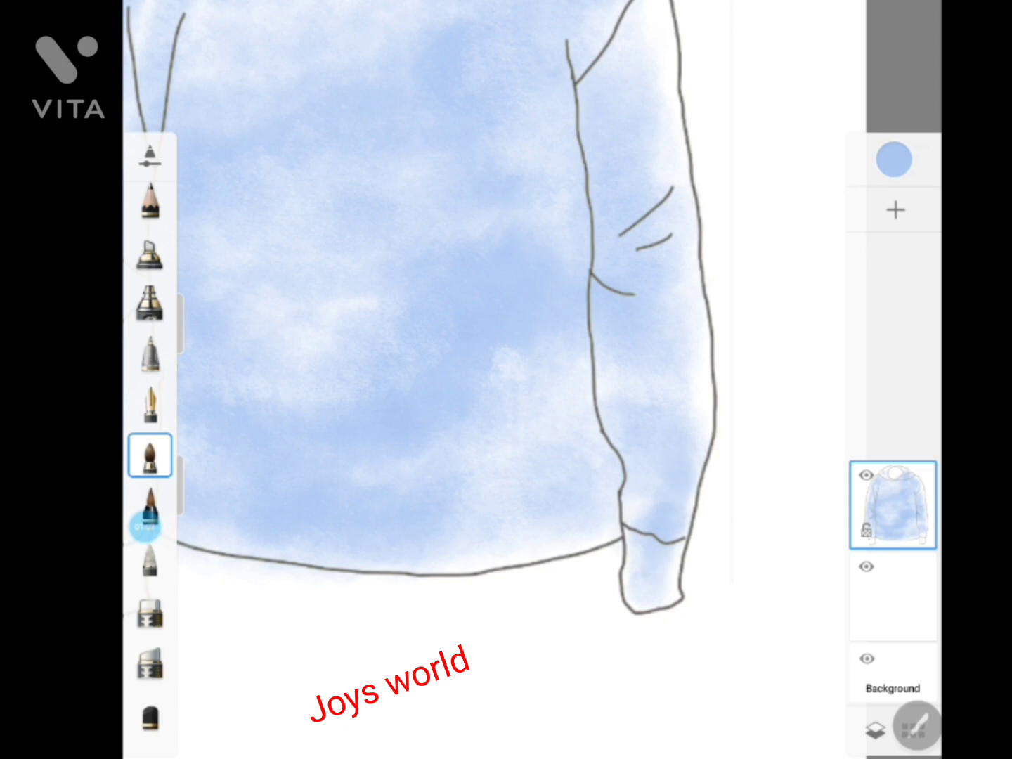
drag(684, 421, 643, 22)
Fill the left cuff with light blue and dab a first dark-blue blotch on the left sleeve.
scroll(492, 352, down, 5)
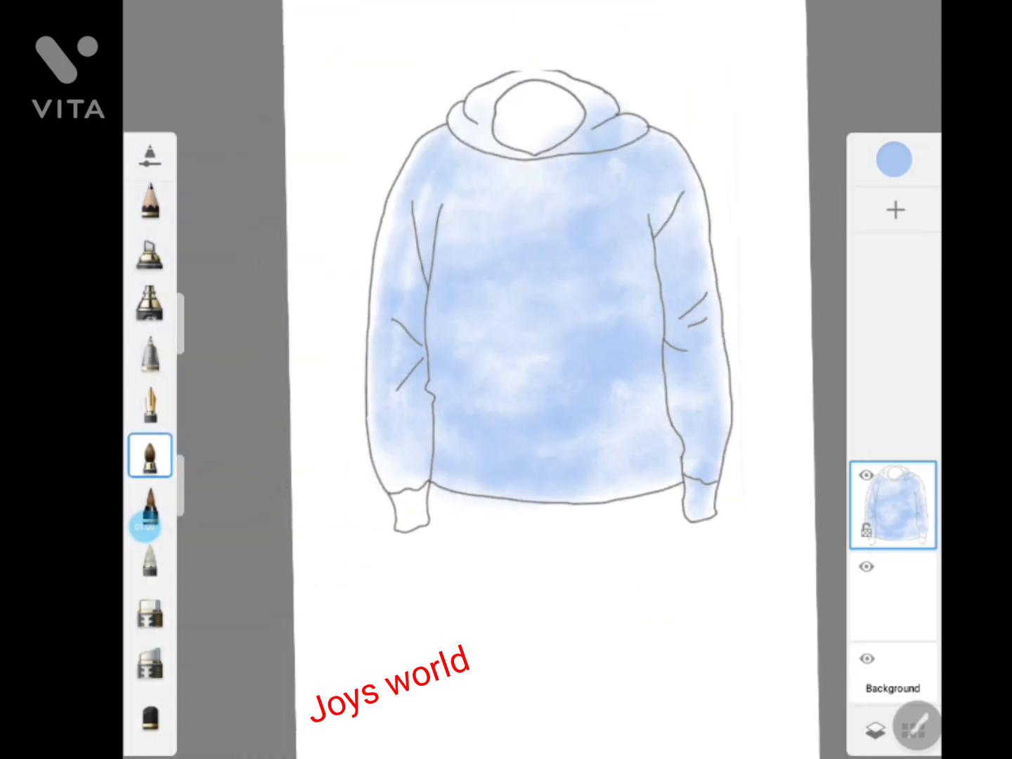
scroll(421, 457, up, 5)
scroll(351, 492, up, 2)
scroll(394, 598, up, 1)
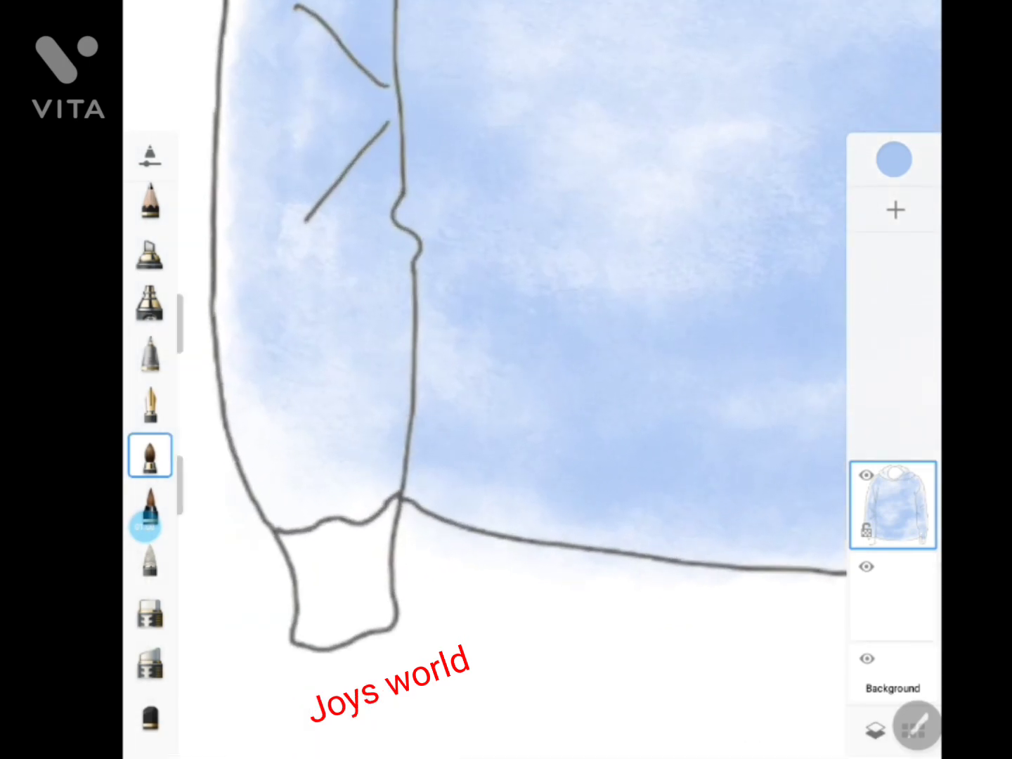
drag(331, 548, 380, 584)
drag(324, 535, 345, 605)
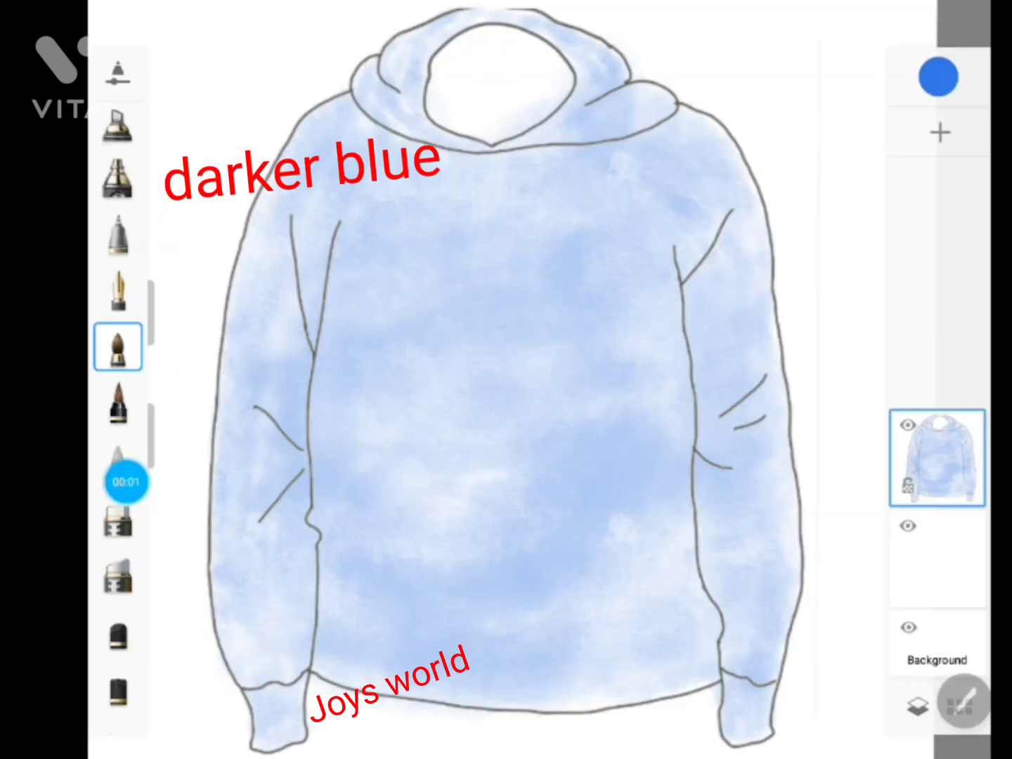
mouse_move(214, 470)
mouse_down()
mouse_move(255, 486)
mouse_move(224, 500)
mouse_up()
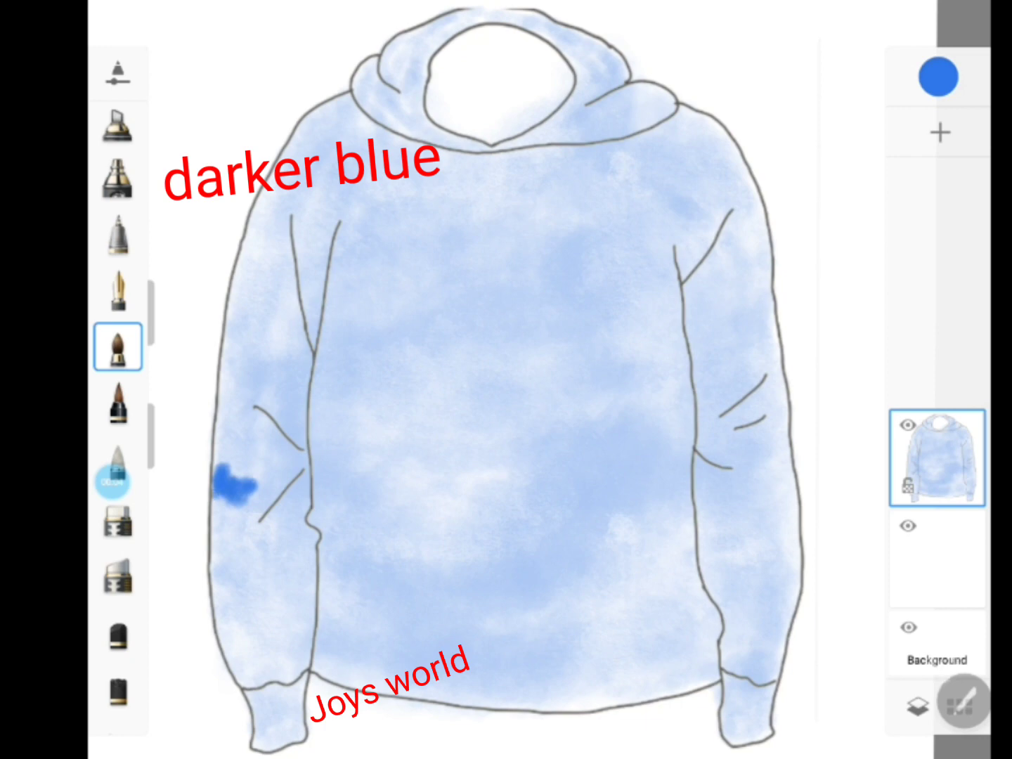
Paint dark-blue blotches on the left sleeve and both sides of the chest.
click(292, 546)
mouse_move(292, 545)
mouse_down()
mouse_move(282, 534)
mouse_move(275, 544)
mouse_move(260, 535)
mouse_move(259, 548)
mouse_move(244, 540)
mouse_up()
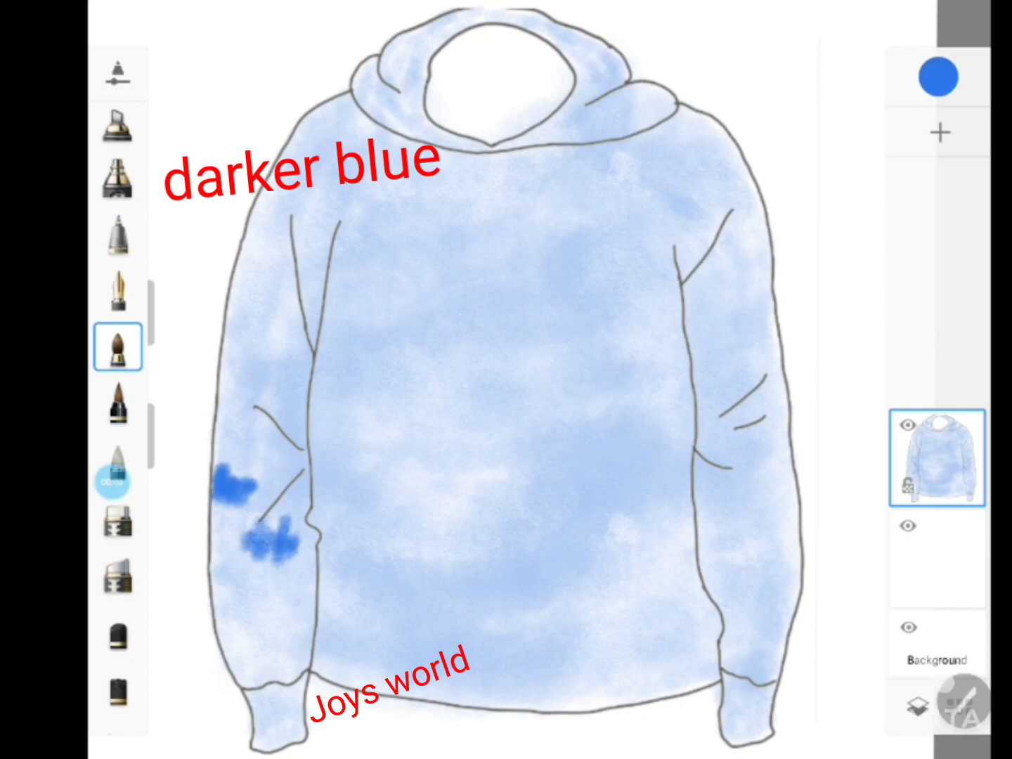
mouse_move(308, 609)
mouse_down()
mouse_move(279, 598)
mouse_move(285, 619)
mouse_move(236, 639)
mouse_move(251, 651)
mouse_up()
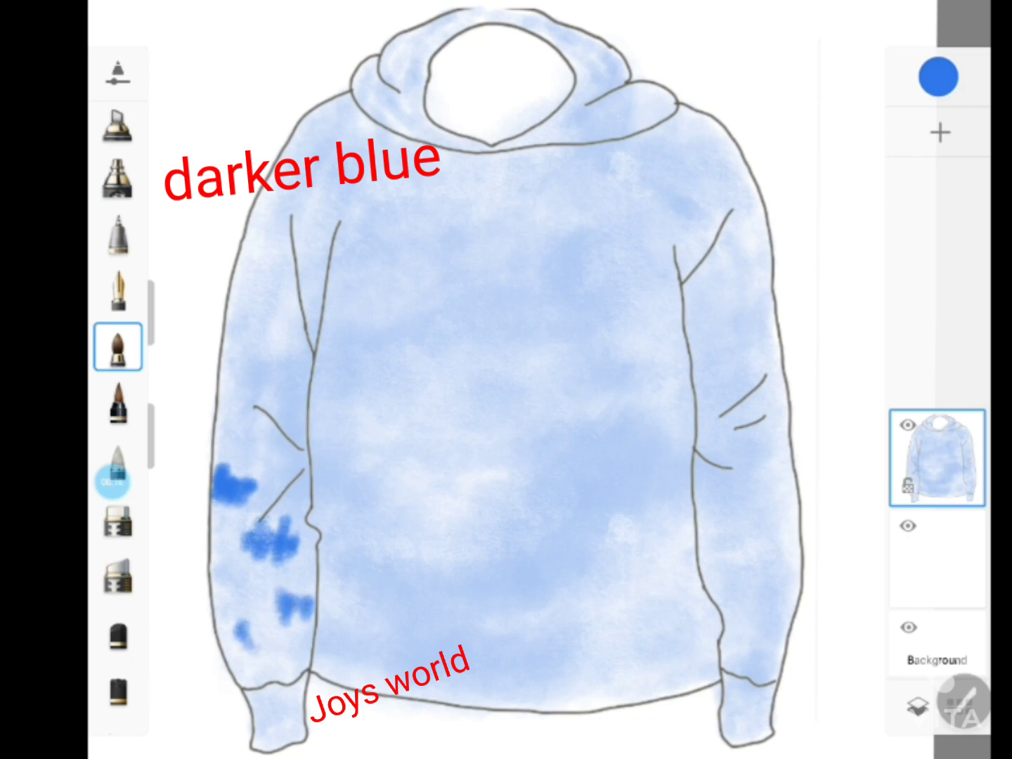
mouse_move(325, 164)
mouse_down()
mouse_move(385, 190)
mouse_move(326, 200)
mouse_move(315, 239)
mouse_move(352, 198)
mouse_up()
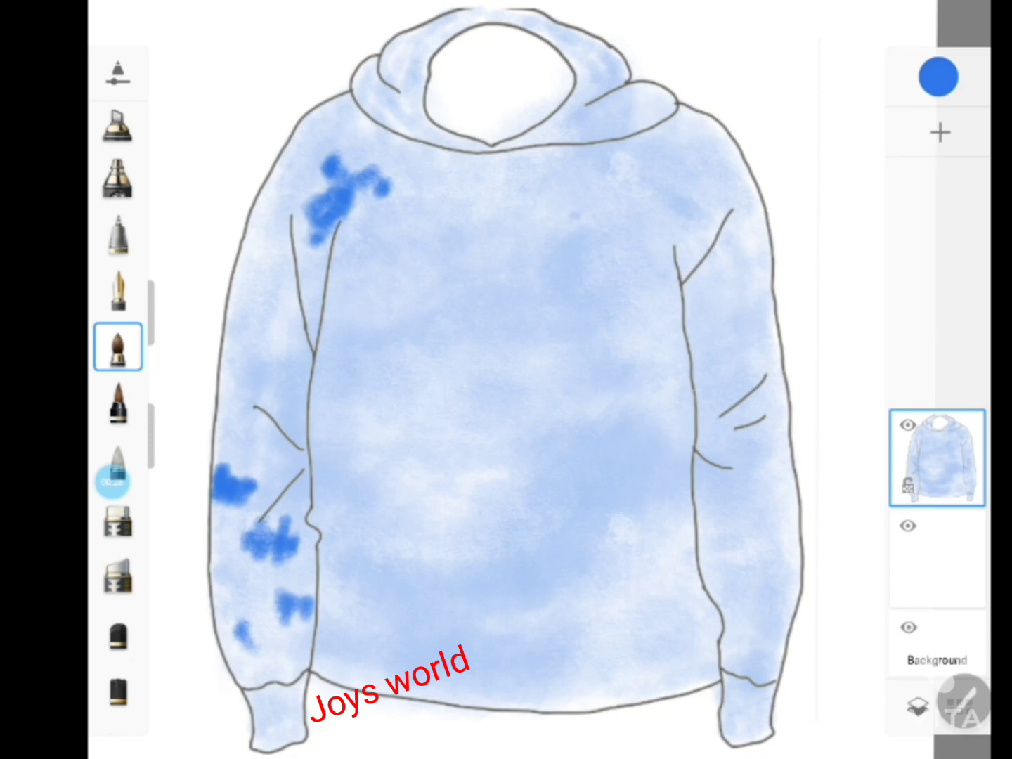
mouse_move(576, 215)
mouse_down()
mouse_move(571, 282)
mouse_move(611, 264)
mouse_move(603, 247)
mouse_move(619, 244)
mouse_move(595, 256)
mouse_move(595, 296)
mouse_move(605, 300)
mouse_move(549, 302)
mouse_up()
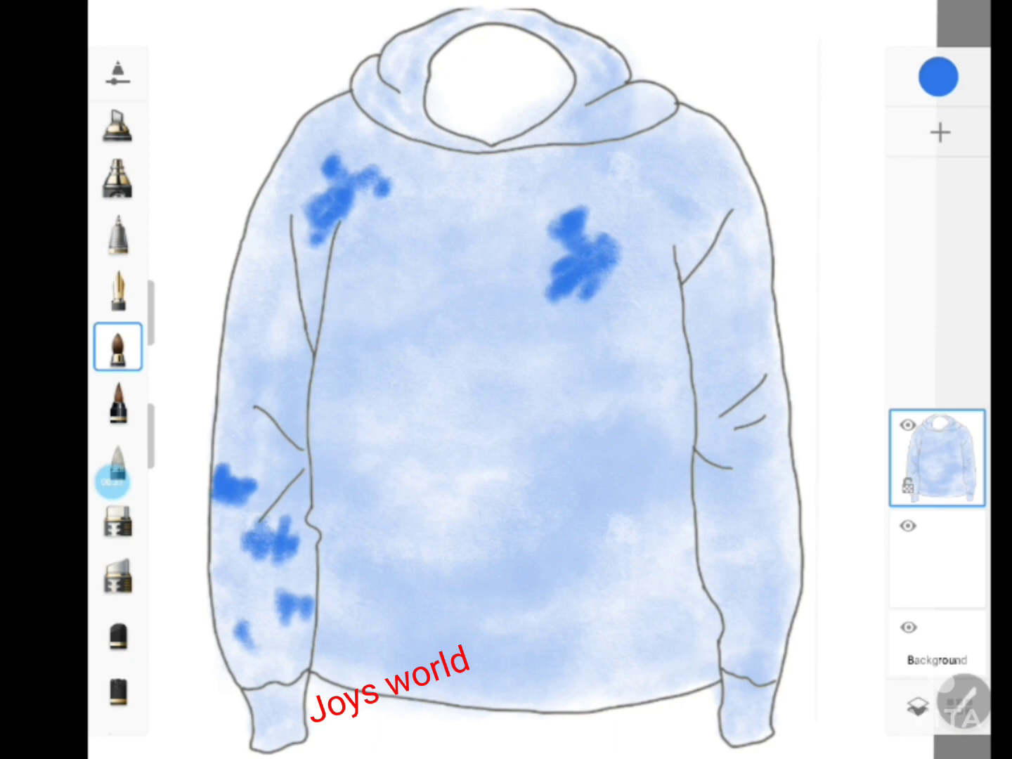
Add dark-blue streaks on the upper left sleeve and small dabs on the right sleeve.
click(268, 299)
mouse_move(304, 367)
mouse_down()
mouse_move(266, 340)
mouse_move(285, 355)
mouse_up()
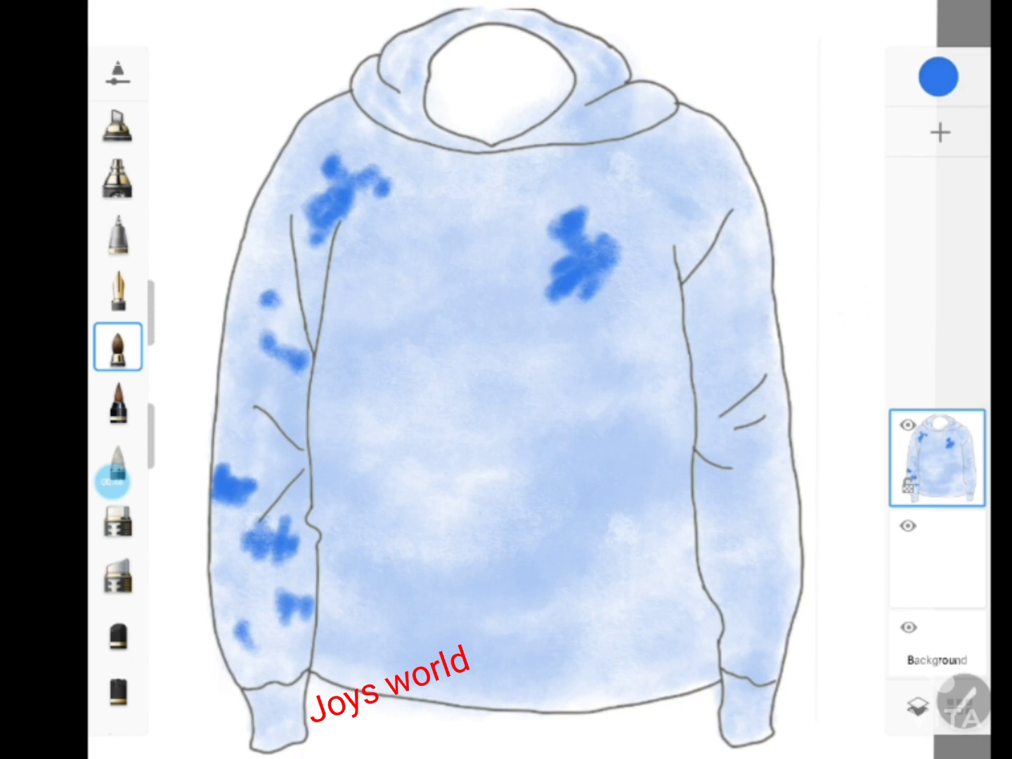
drag(772, 325, 737, 351)
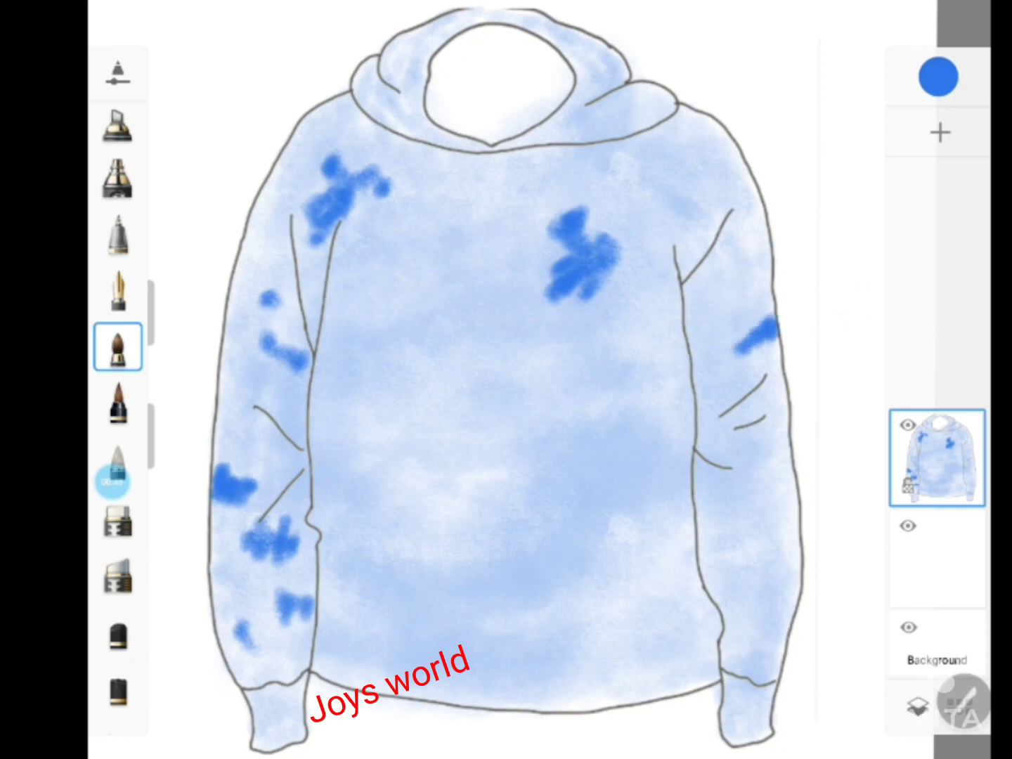
click(770, 446)
click(724, 439)
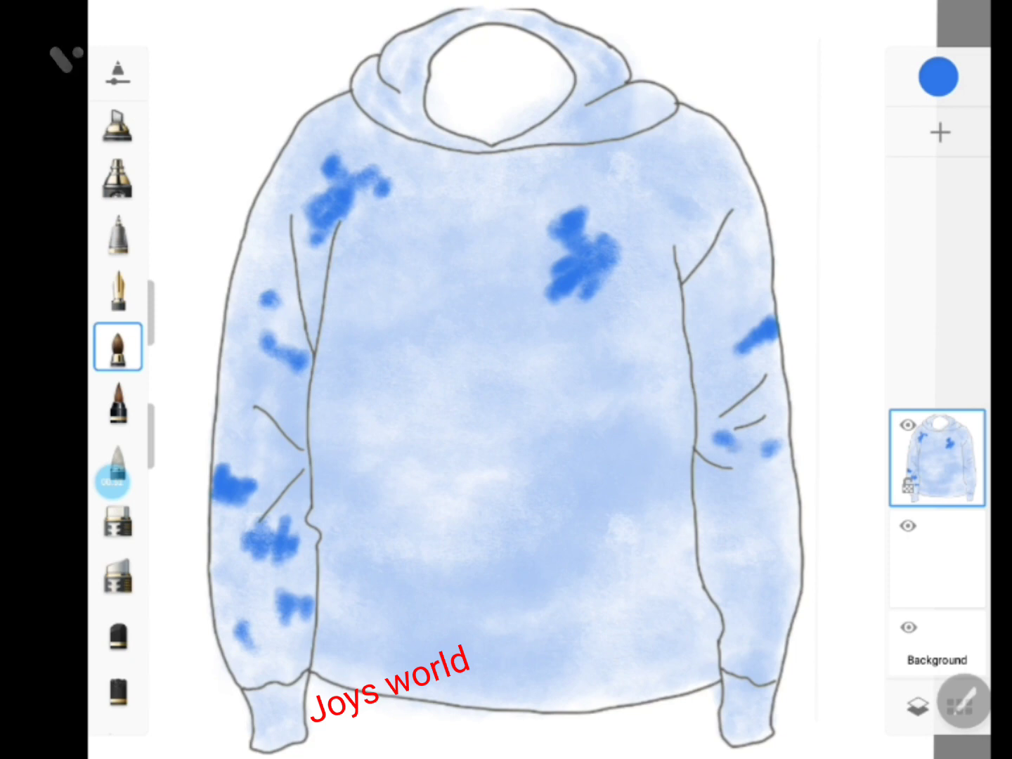
Add blue blotches on the lower right sleeve and the right side of the body.
mouse_move(785, 525)
mouse_down()
mouse_move(778, 567)
mouse_move(787, 556)
mouse_move(756, 580)
mouse_up()
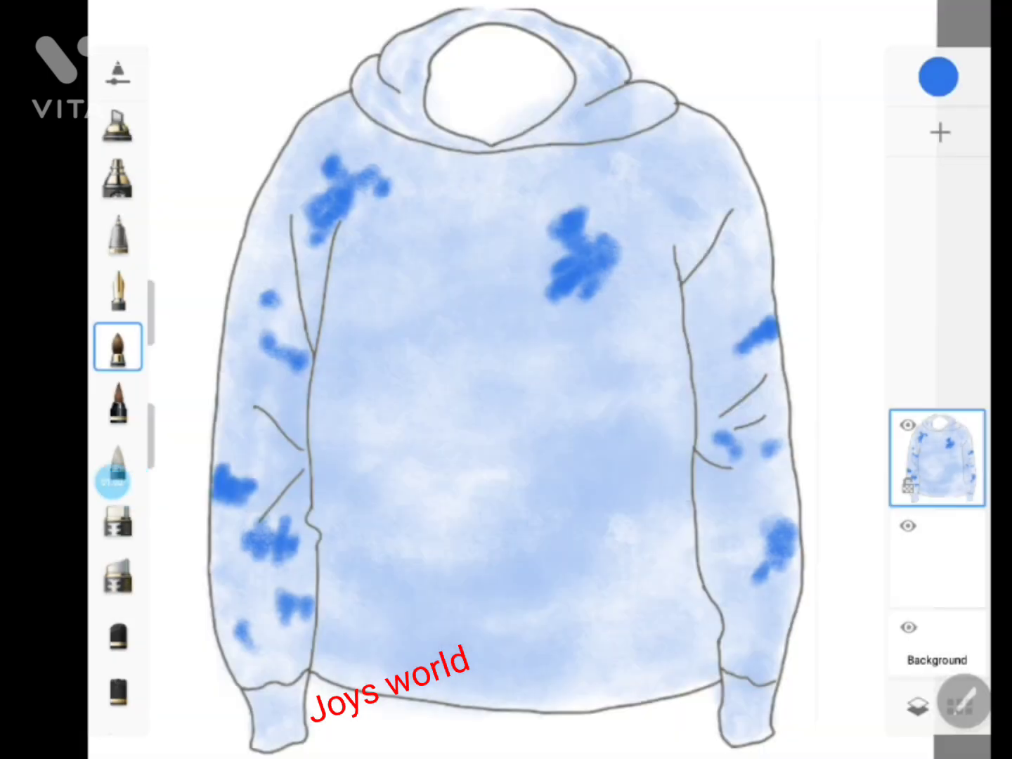
mouse_move(687, 500)
mouse_down()
mouse_move(693, 559)
mouse_move(680, 567)
mouse_move(674, 538)
mouse_move(667, 562)
mouse_move(651, 530)
mouse_move(679, 520)
mouse_move(668, 509)
mouse_move(660, 527)
mouse_move(629, 538)
mouse_up()
drag(651, 523, 662, 516)
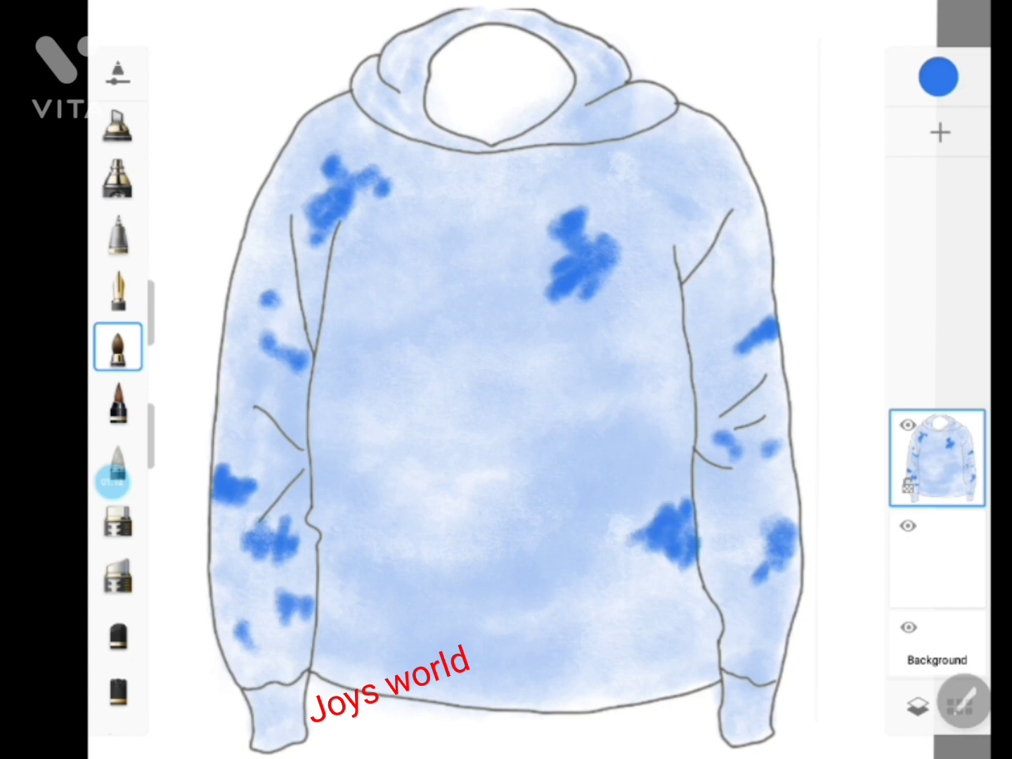
mouse_move(661, 471)
mouse_down()
mouse_move(623, 500)
mouse_move(604, 484)
mouse_move(641, 492)
mouse_up()
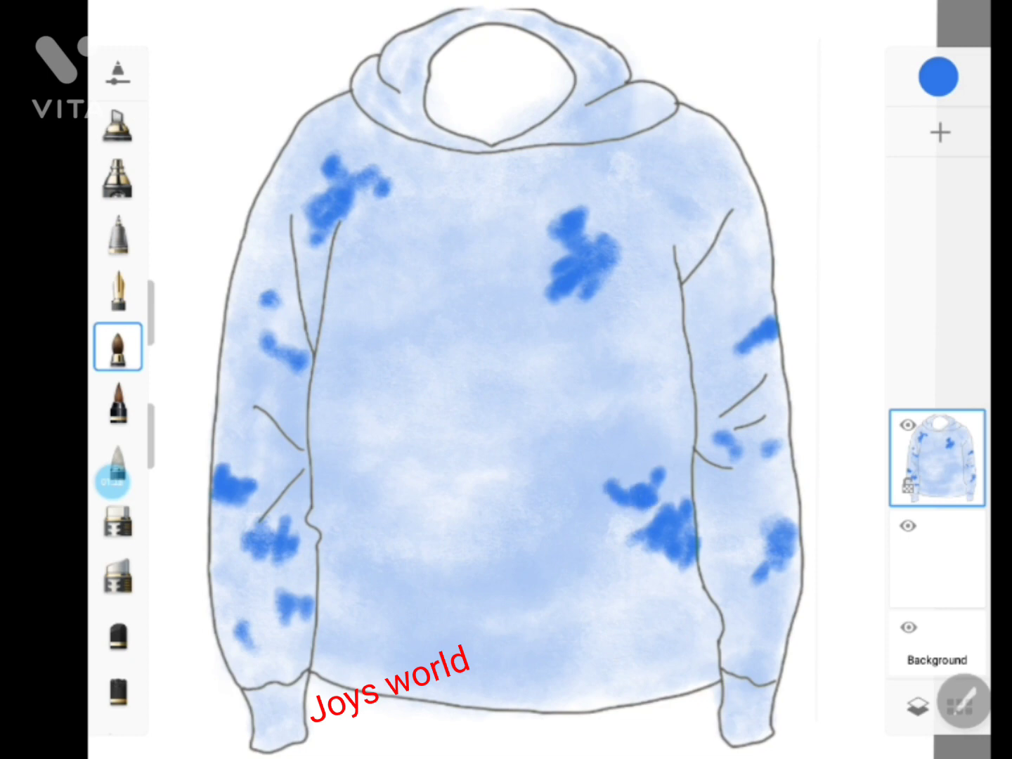
drag(540, 459, 478, 481)
click(465, 458)
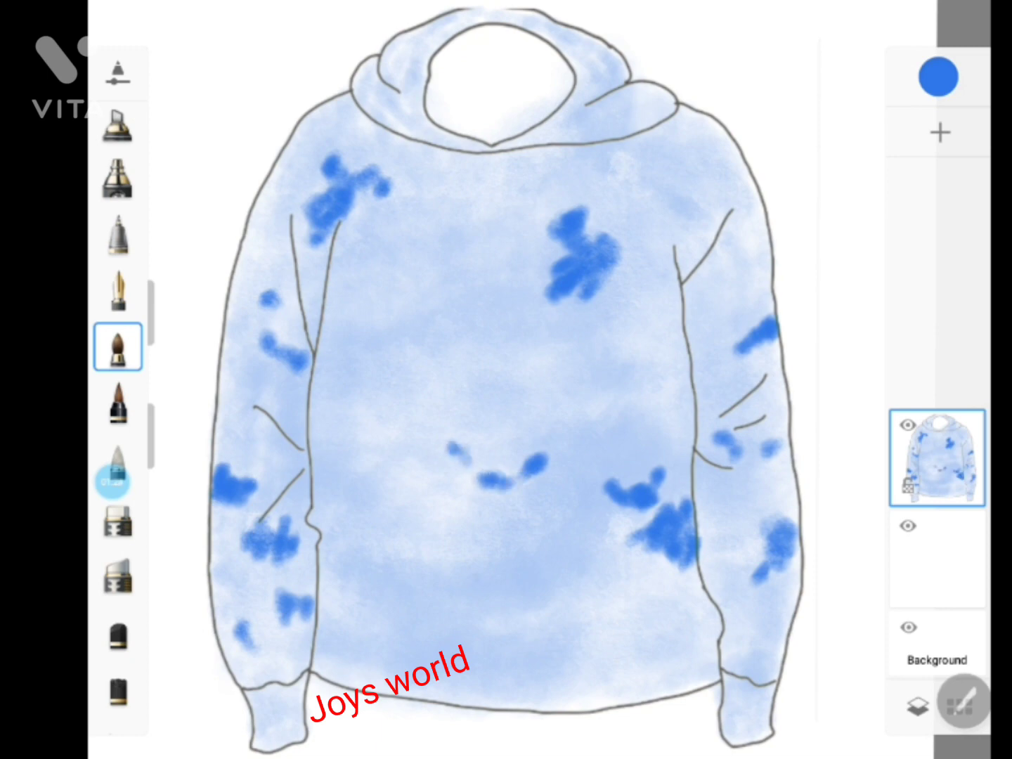
Paint blotches across the lower body and along the bottom hem.
mouse_move(382, 571)
mouse_down()
mouse_move(401, 598)
mouse_move(390, 591)
mouse_move(397, 633)
mouse_move(435, 594)
mouse_move(422, 640)
mouse_move(450, 612)
mouse_move(412, 580)
mouse_move(433, 597)
mouse_up()
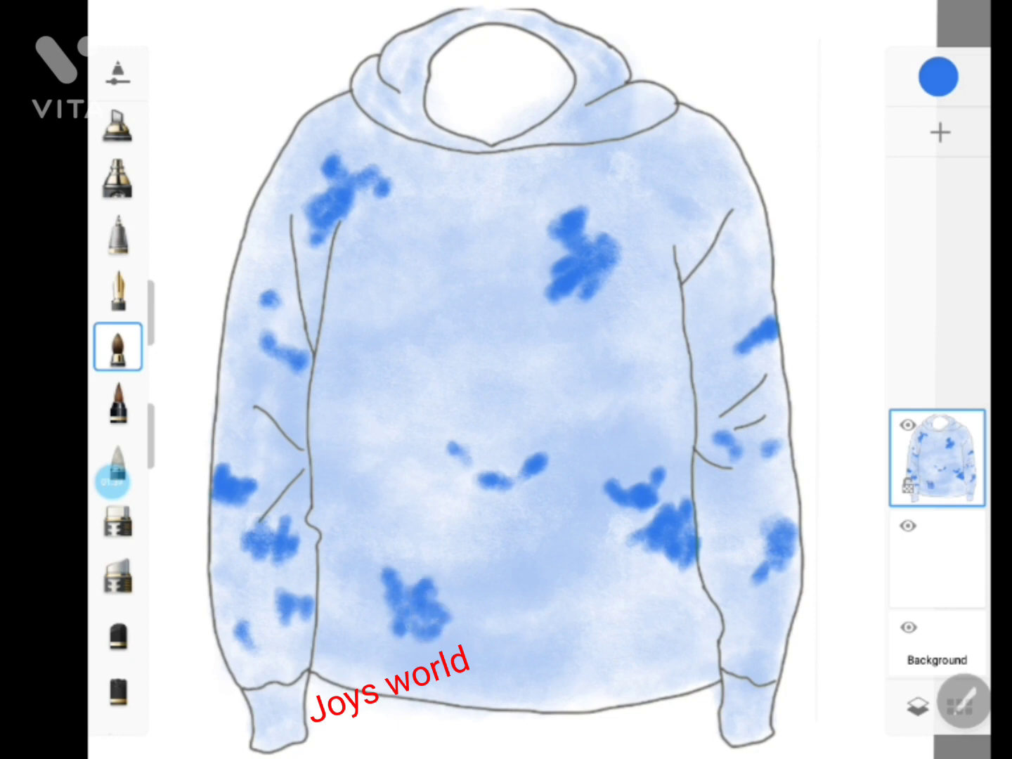
mouse_move(343, 668)
mouse_down()
mouse_move(414, 693)
mouse_move(404, 682)
mouse_up()
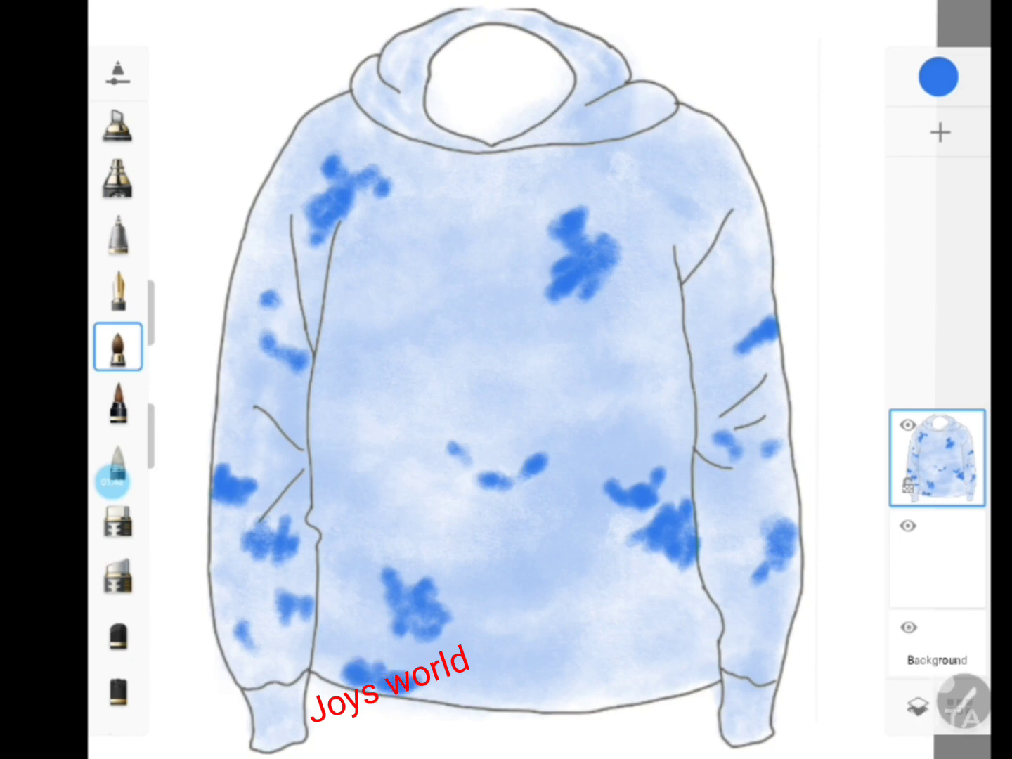
drag(655, 654, 615, 688)
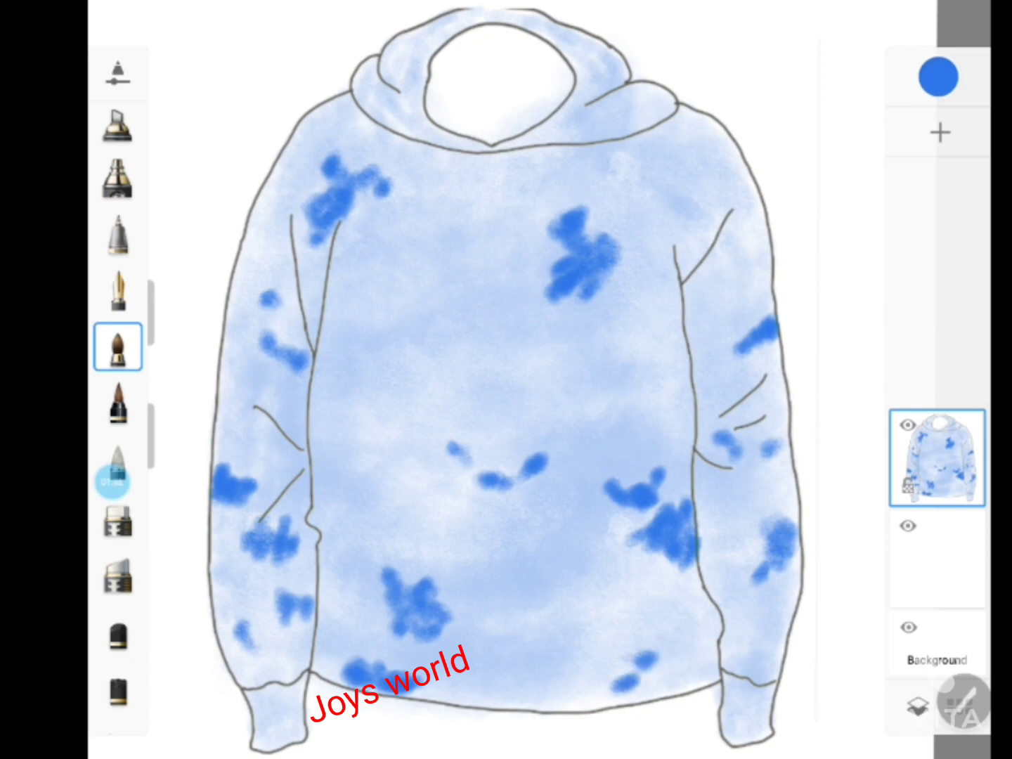
drag(653, 652, 624, 664)
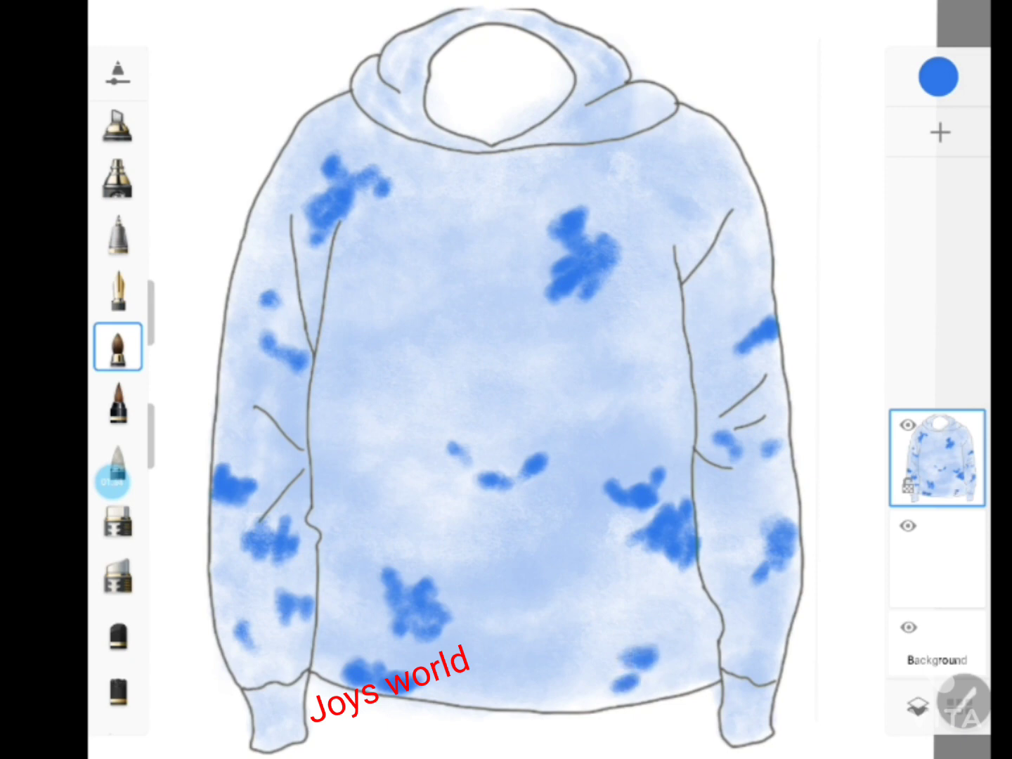
drag(371, 502, 345, 534)
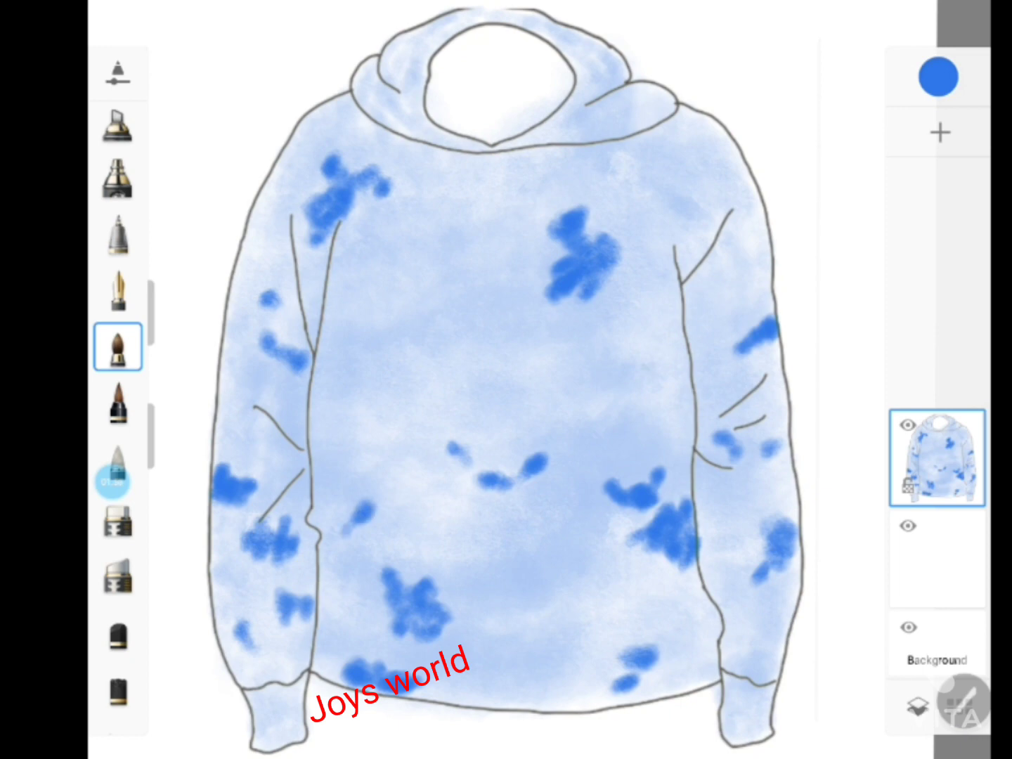
Add blotches on the right and left chest and enlarge the lower-right and hem spots.
mouse_move(615, 326)
mouse_down()
mouse_move(658, 355)
mouse_move(665, 344)
mouse_move(643, 370)
mouse_move(672, 362)
mouse_move(658, 370)
mouse_move(599, 339)
mouse_up()
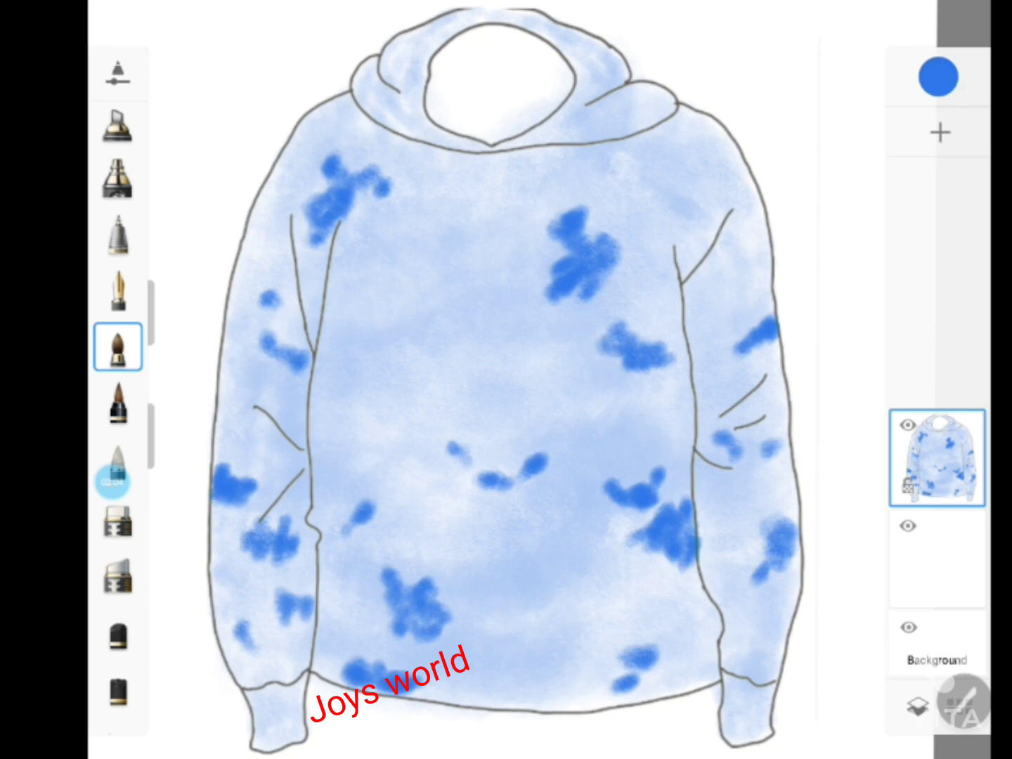
mouse_move(411, 373)
mouse_down()
mouse_move(364, 376)
mouse_move(358, 404)
mouse_up()
mouse_move(388, 346)
mouse_down()
mouse_move(353, 399)
mouse_move(381, 376)
mouse_up()
drag(397, 351, 409, 382)
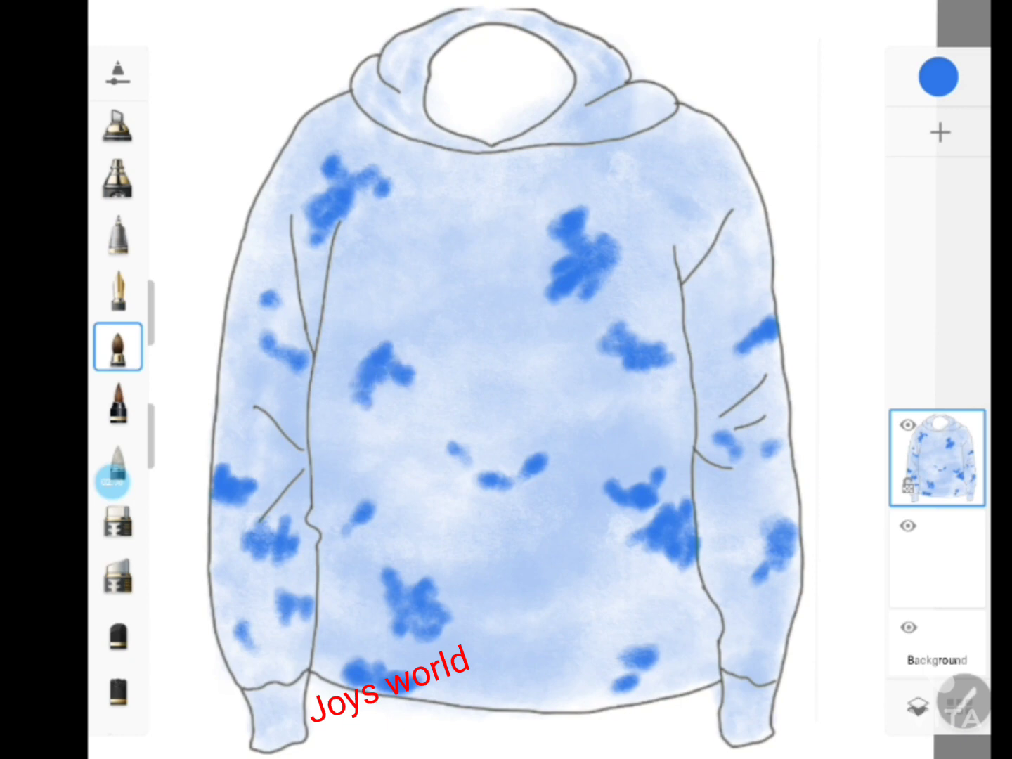
mouse_move(378, 324)
mouse_down()
mouse_move(340, 328)
mouse_move(380, 320)
mouse_up()
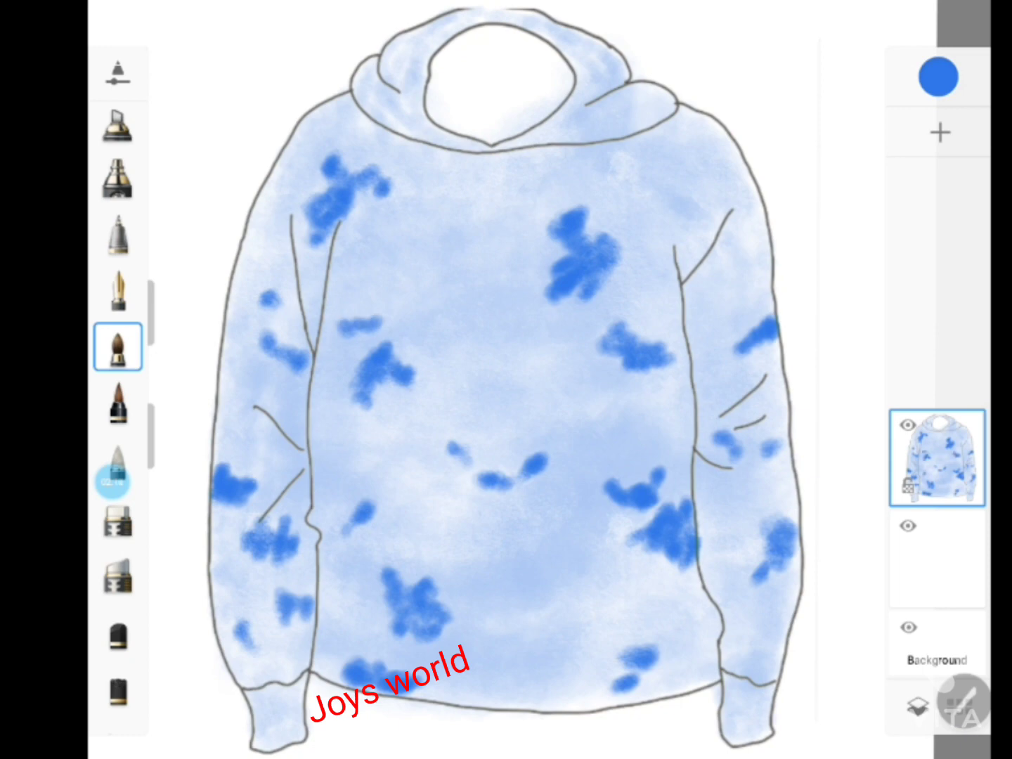
mouse_move(677, 500)
mouse_down()
mouse_move(622, 559)
mouse_move(699, 576)
mouse_up()
mouse_move(632, 664)
mouse_down()
mouse_move(602, 691)
mouse_move(603, 703)
mouse_up()
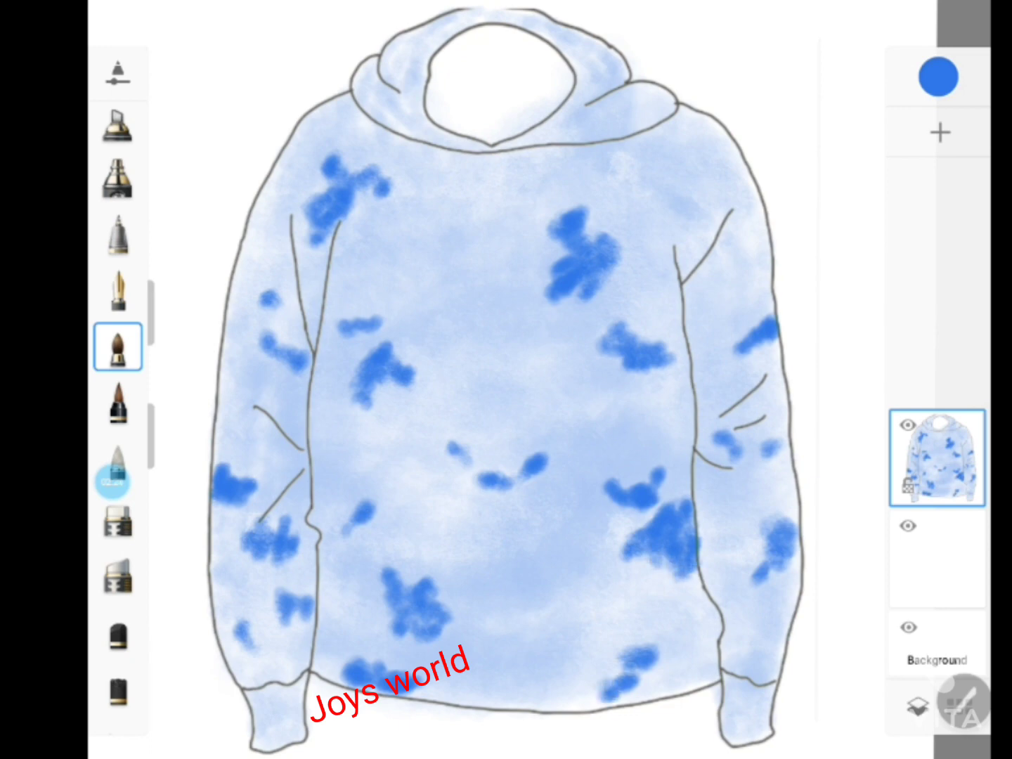
Paint blotches across the upper chest, upper right chest and mid-chest.
mouse_move(454, 180)
mouse_down()
mouse_move(492, 181)
mouse_move(483, 200)
mouse_up()
mouse_move(611, 142)
mouse_down()
mouse_move(640, 163)
mouse_move(668, 168)
mouse_move(651, 188)
mouse_move(682, 137)
mouse_move(668, 181)
mouse_move(686, 199)
mouse_move(668, 212)
mouse_move(685, 219)
mouse_move(675, 226)
mouse_move(742, 171)
mouse_up()
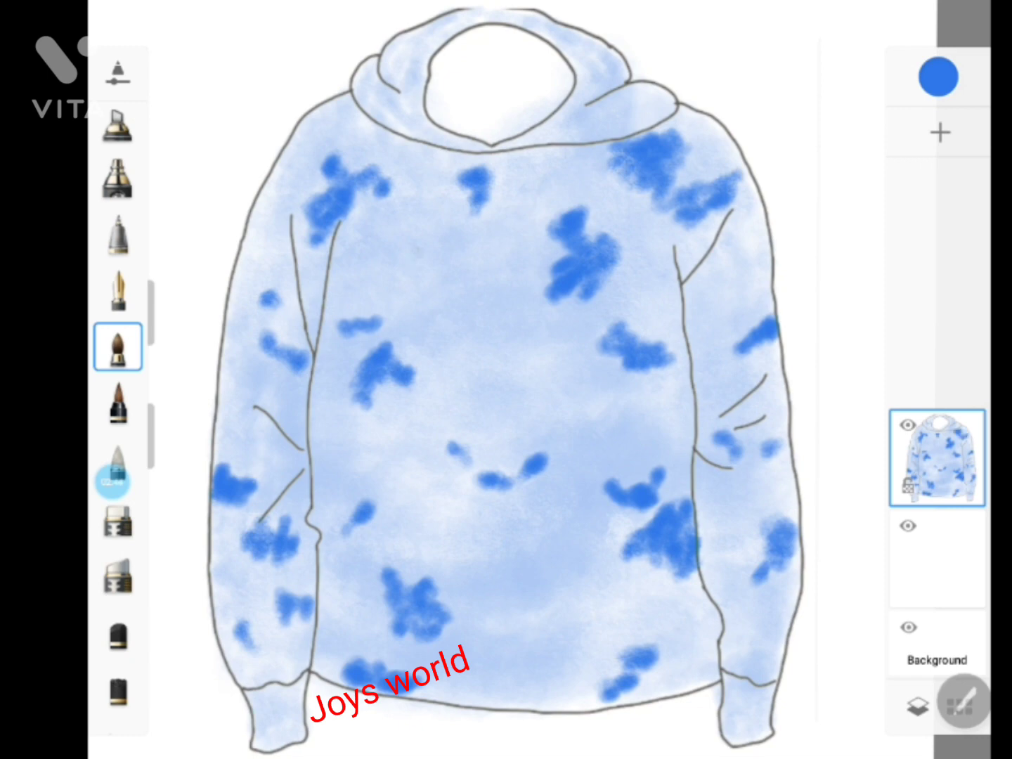
mouse_move(472, 262)
mouse_down()
mouse_move(445, 293)
mouse_move(422, 285)
mouse_move(407, 304)
mouse_up()
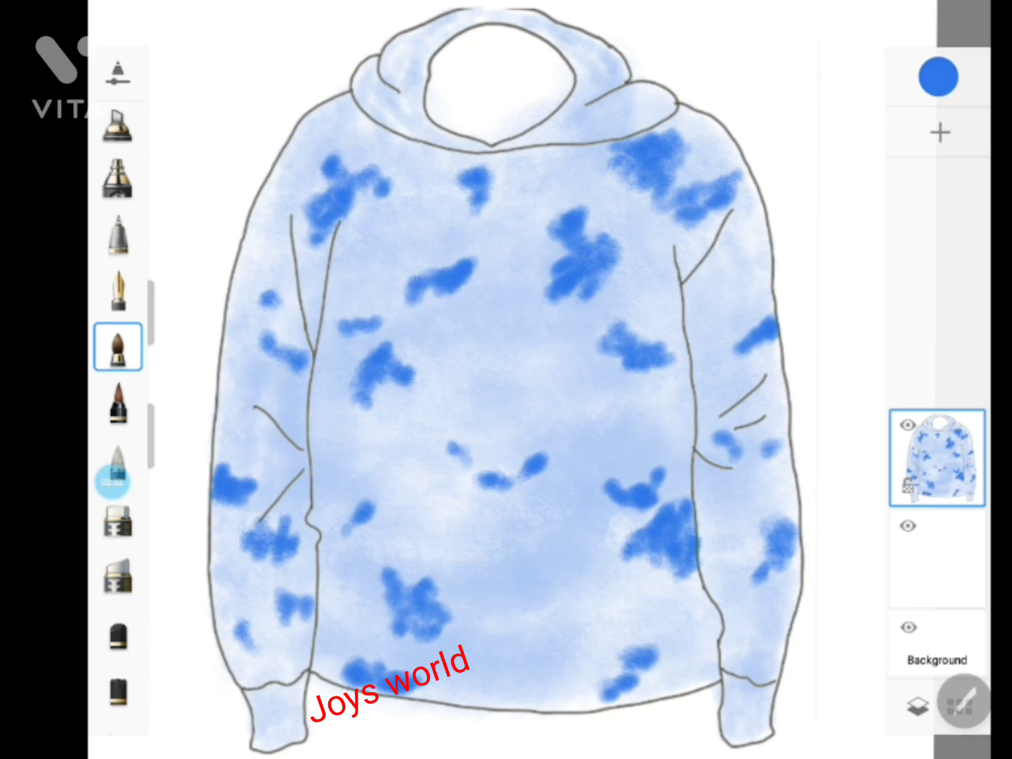
mouse_move(421, 259)
mouse_down()
mouse_move(401, 299)
mouse_move(444, 251)
mouse_move(388, 269)
mouse_up()
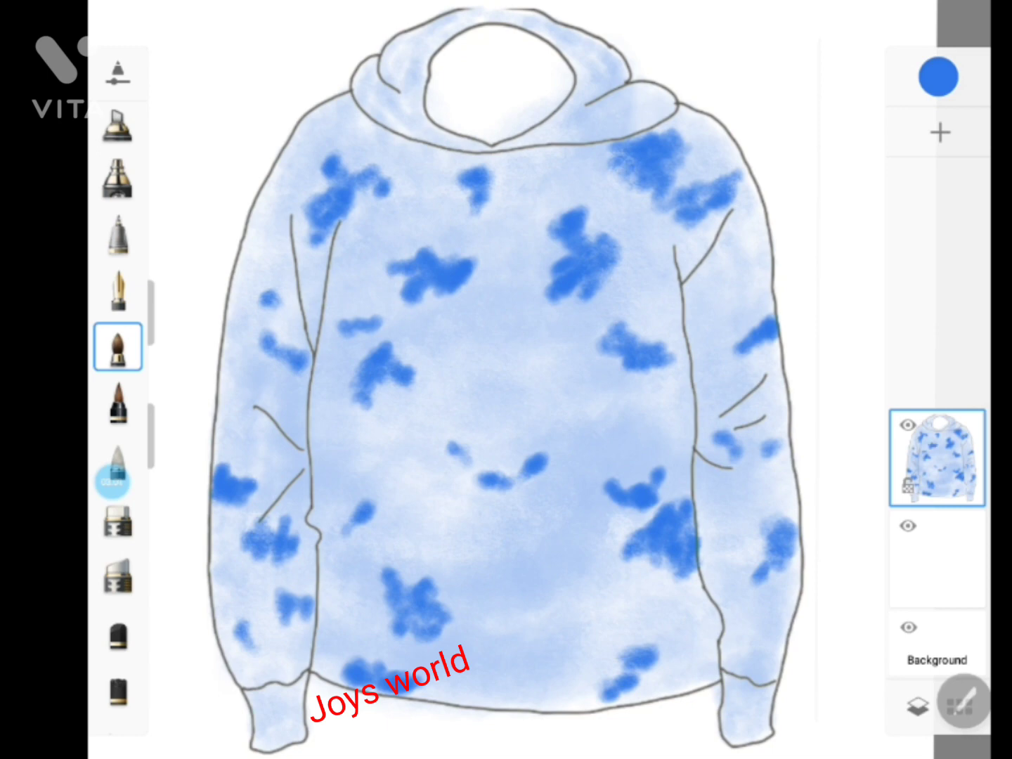
mouse_move(535, 344)
mouse_down()
mouse_move(484, 388)
mouse_move(490, 355)
mouse_move(508, 338)
mouse_move(490, 355)
mouse_move(523, 364)
mouse_move(485, 397)
mouse_up()
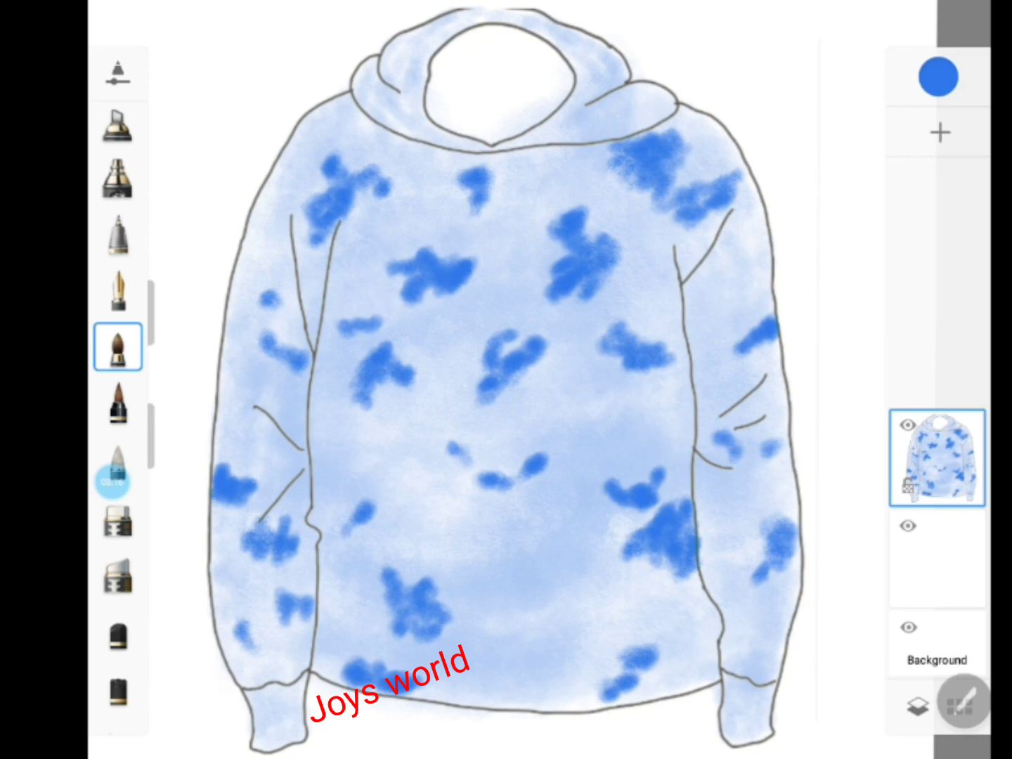
mouse_move(578, 390)
mouse_down()
mouse_move(596, 415)
mouse_move(580, 425)
mouse_move(591, 413)
mouse_up()
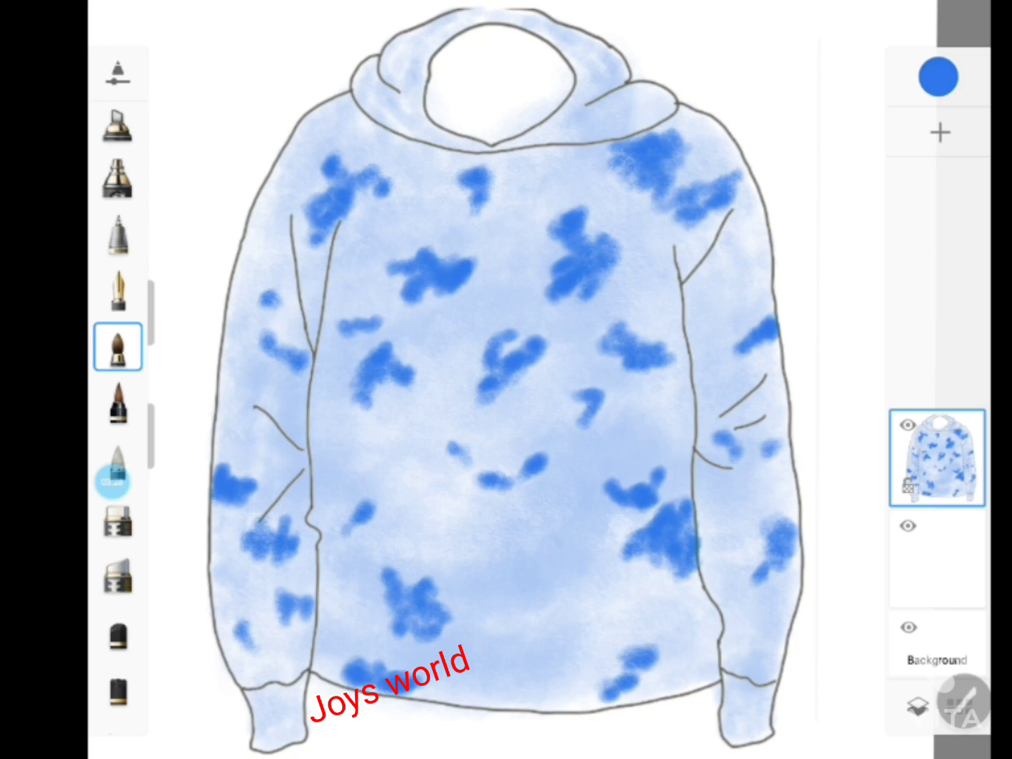
Add blotches on the lower body, left sleeve crease and hood's right shoulder.
mouse_move(528, 534)
mouse_down()
mouse_move(563, 528)
mouse_move(489, 540)
mouse_move(548, 555)
mouse_move(552, 568)
mouse_move(492, 564)
mouse_move(534, 535)
mouse_up()
drag(489, 583, 566, 559)
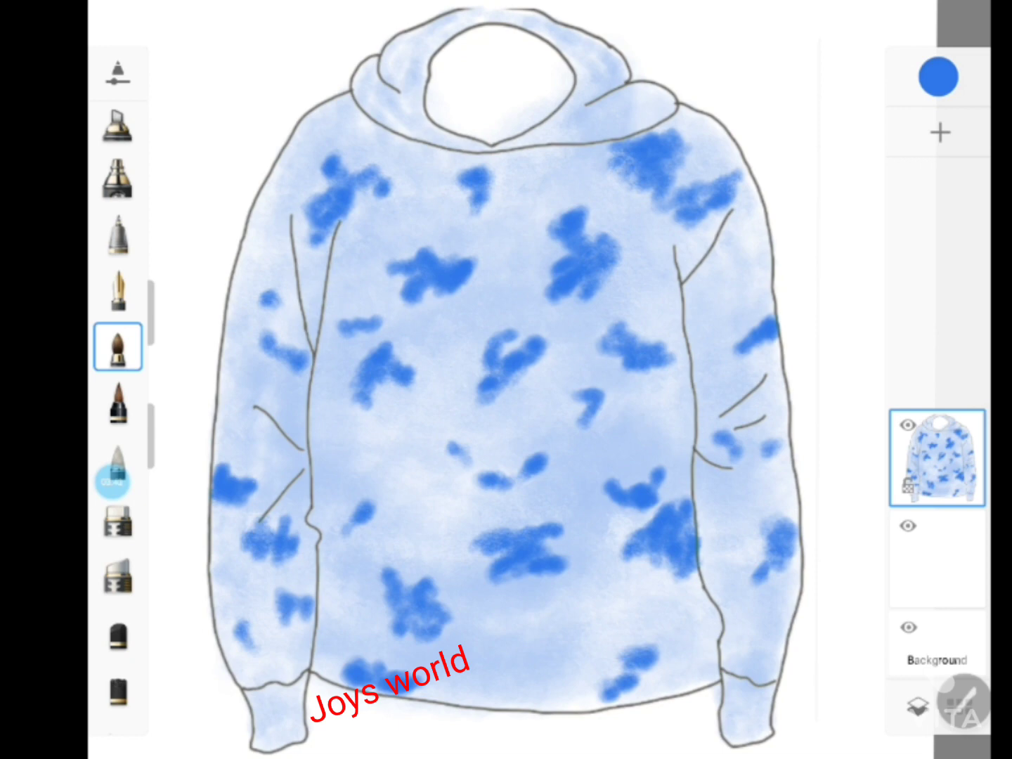
mouse_move(246, 415)
mouse_down()
mouse_move(268, 422)
mouse_move(256, 430)
mouse_move(274, 421)
mouse_up()
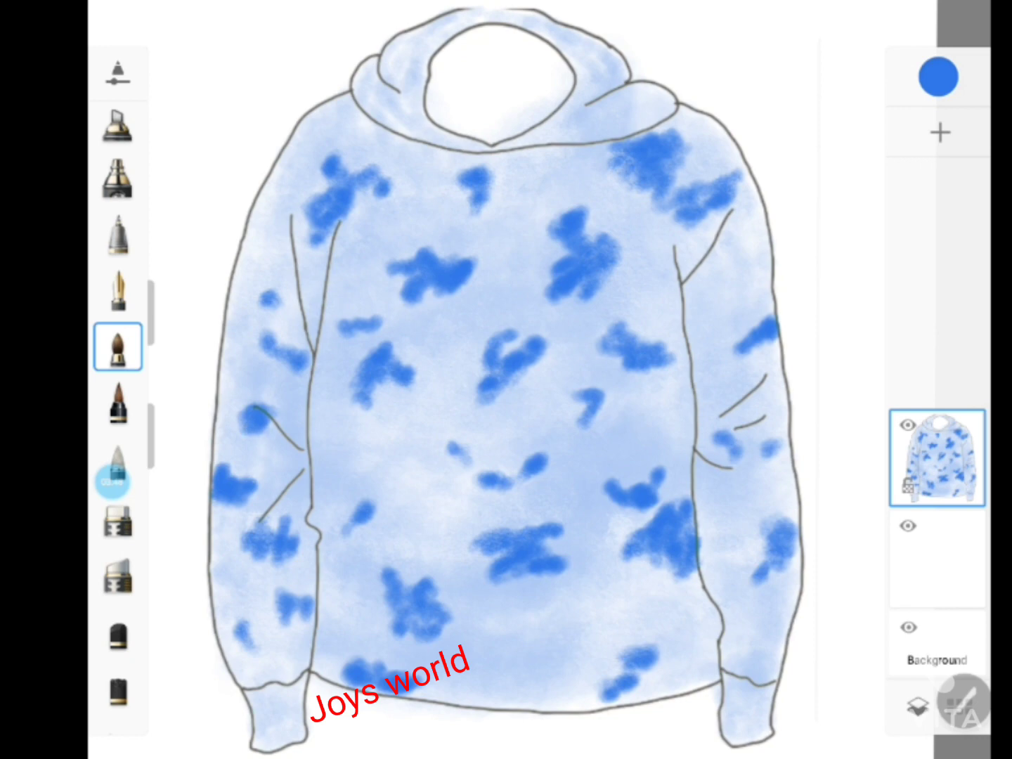
mouse_move(597, 109)
mouse_down()
mouse_move(620, 98)
mouse_move(603, 128)
mouse_up()
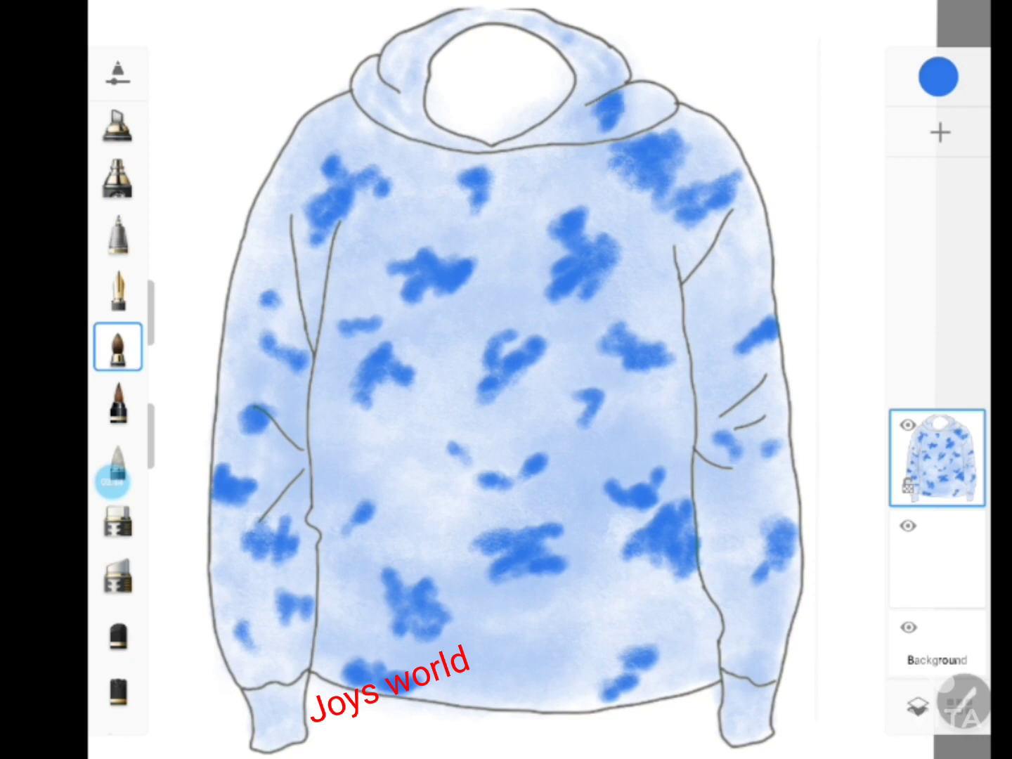
Add blue blotches around the top of the hood and the left shoulder.
drag(570, 36, 585, 56)
mouse_move(436, 37)
mouse_down()
mouse_move(386, 63)
mouse_move(394, 69)
mouse_move(432, 39)
mouse_move(408, 83)
mouse_move(364, 97)
mouse_move(412, 118)
mouse_up()
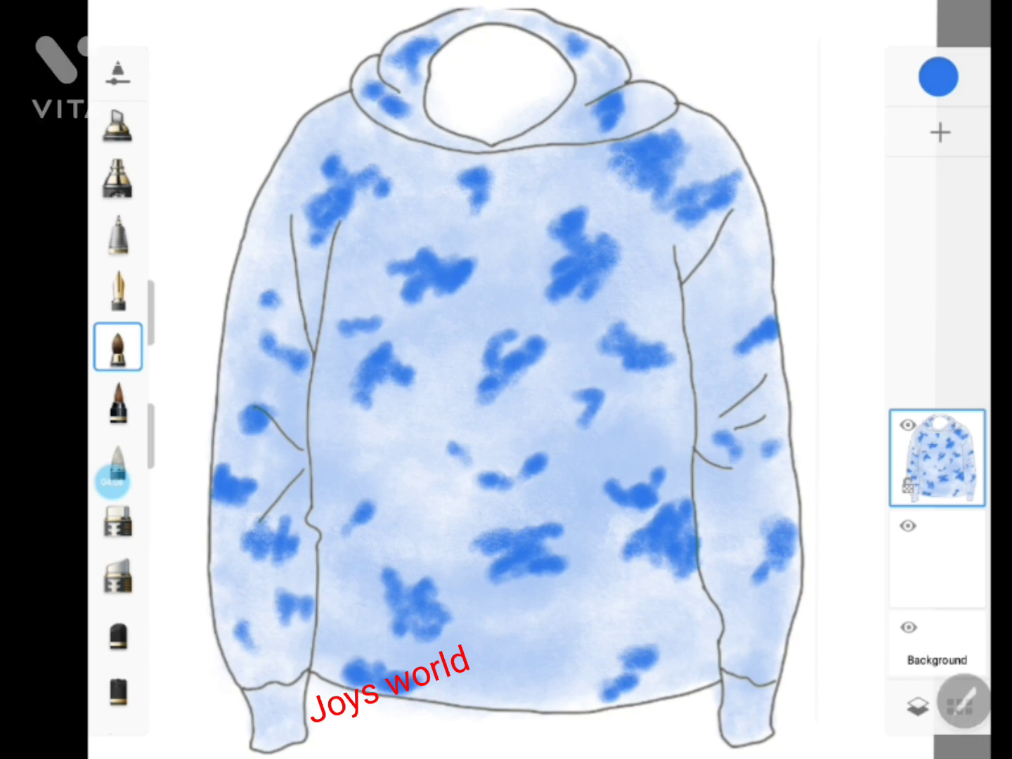
drag(462, 16, 491, 22)
mouse_move(318, 110)
mouse_down()
mouse_move(287, 169)
mouse_move(282, 161)
mouse_up()
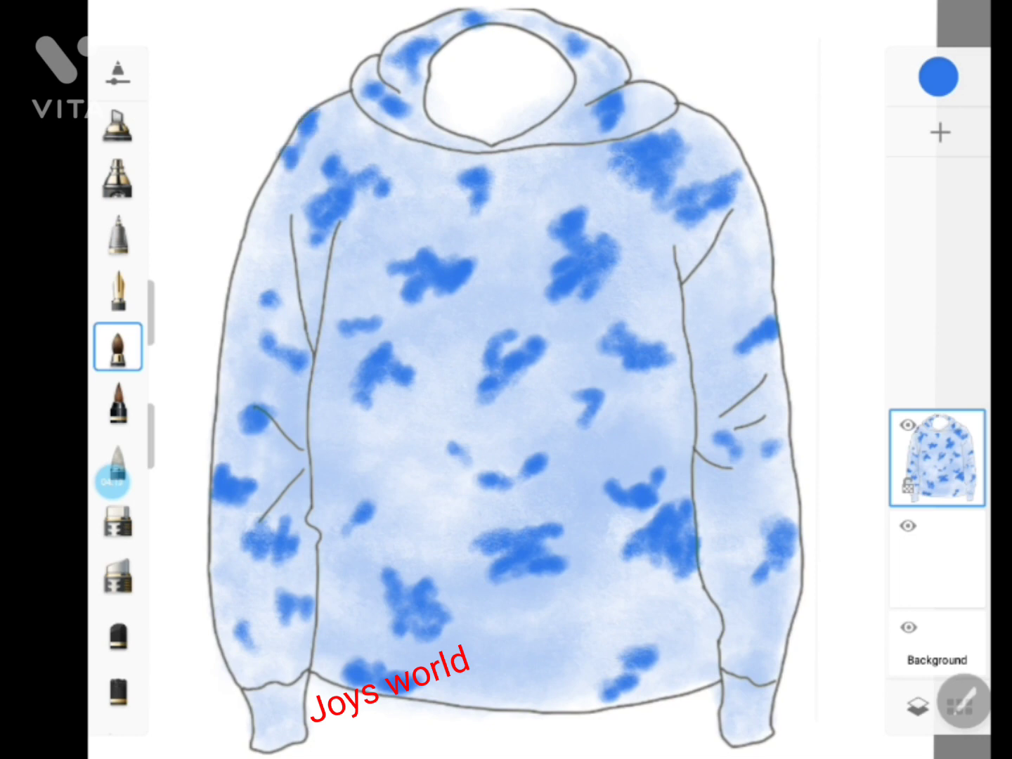
Darken and extend the chest blotches and those down the right sleeve.
mouse_move(604, 239)
mouse_down()
mouse_move(611, 276)
mouse_move(617, 266)
mouse_move(561, 250)
mouse_move(543, 223)
mouse_move(562, 209)
mouse_up()
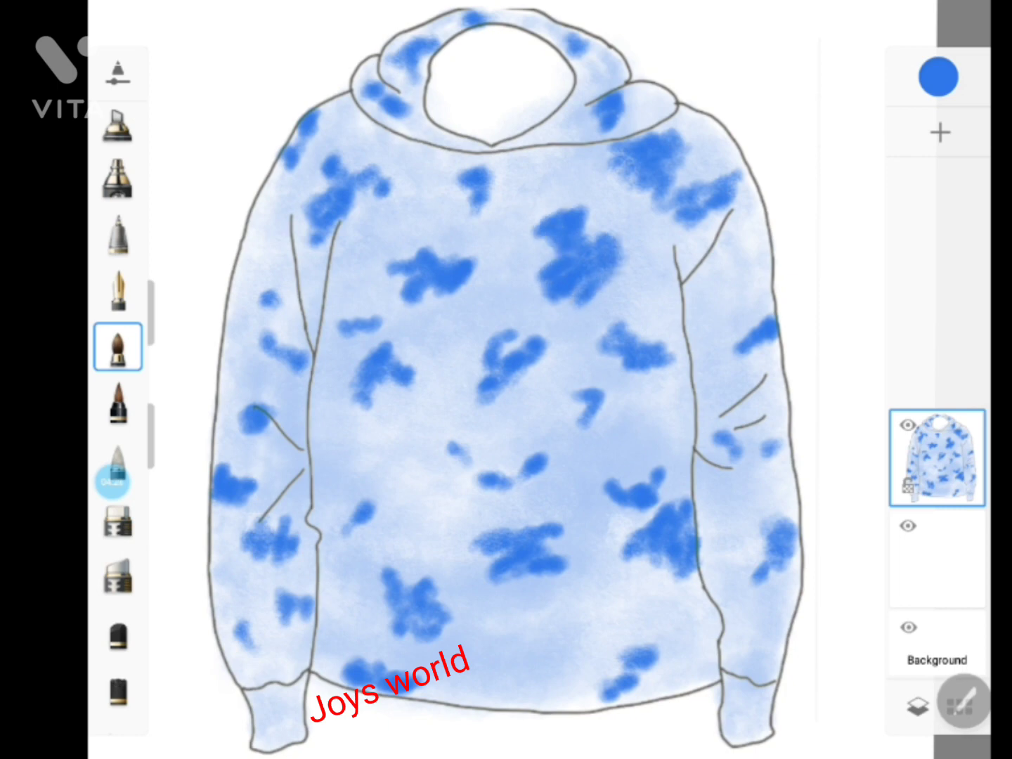
drag(572, 391, 586, 437)
mouse_move(623, 319)
mouse_down()
mouse_move(597, 366)
mouse_move(675, 373)
mouse_up()
drag(773, 307, 725, 358)
mouse_move(777, 443)
mouse_down()
mouse_move(762, 459)
mouse_move(707, 425)
mouse_up()
mouse_move(788, 513)
mouse_down()
mouse_move(770, 523)
mouse_move(757, 562)
mouse_move(749, 528)
mouse_move(751, 582)
mouse_up()
Enlarge and darken the blotches along the left sleeve and left shoulder.
mouse_move(313, 615)
mouse_down()
mouse_move(285, 589)
mouse_move(274, 614)
mouse_up()
drag(270, 477, 218, 515)
drag(256, 407, 232, 442)
drag(309, 348, 295, 383)
drag(292, 333, 258, 370)
drag(272, 285, 253, 299)
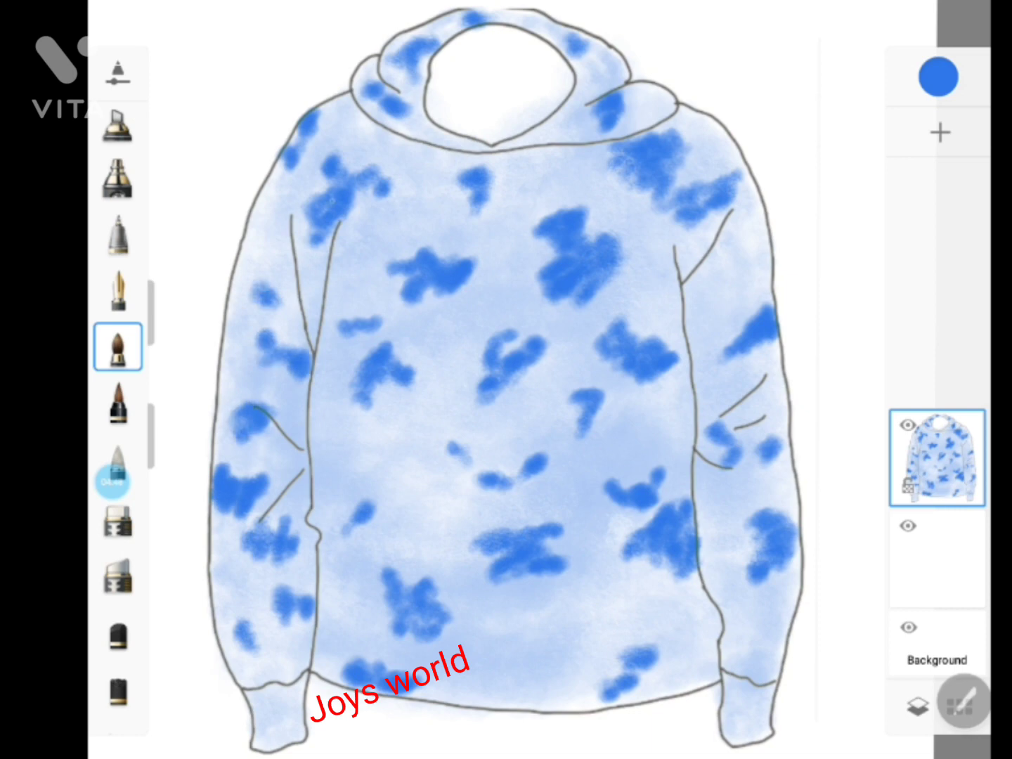
drag(288, 175, 323, 111)
Build up the blotches on the lower body, mid-body and left side of the body.
mouse_move(432, 612)
mouse_down()
mouse_move(453, 628)
mouse_move(443, 616)
mouse_move(435, 628)
mouse_up()
mouse_move(443, 564)
mouse_down()
mouse_move(419, 602)
mouse_move(405, 594)
mouse_up()
drag(409, 580, 387, 611)
mouse_move(360, 503)
mouse_down()
mouse_move(386, 484)
mouse_move(336, 535)
mouse_up()
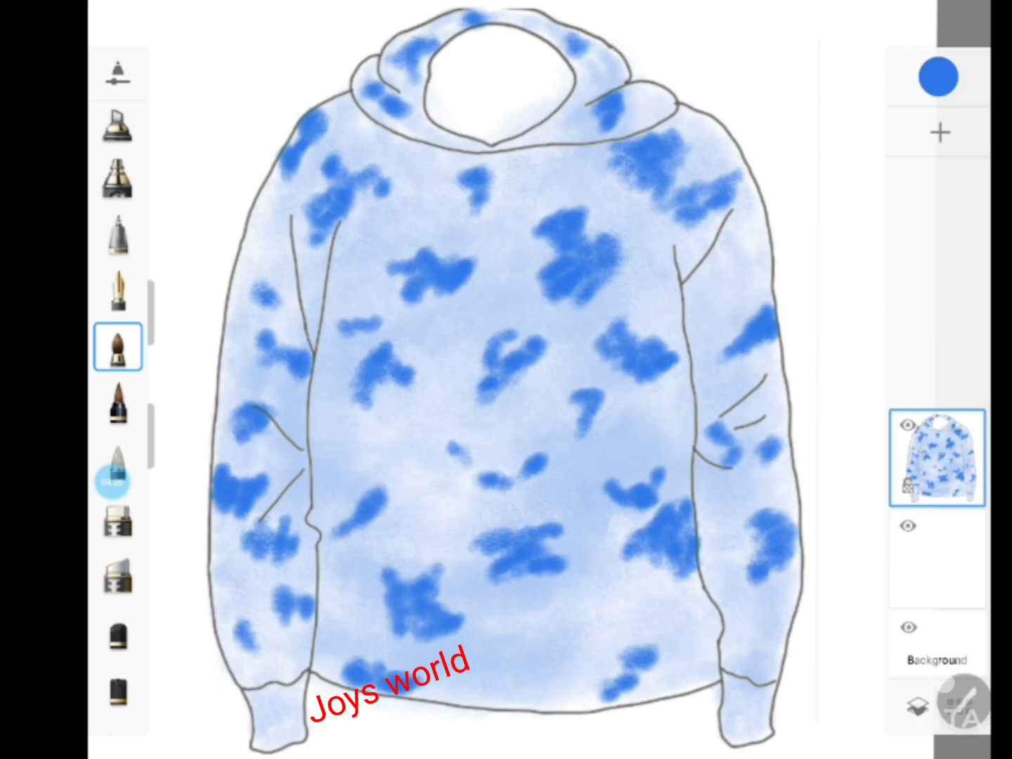
mouse_move(453, 456)
mouse_down()
mouse_move(429, 434)
mouse_move(457, 458)
mouse_up()
mouse_move(412, 395)
mouse_down()
mouse_move(387, 378)
mouse_move(375, 389)
mouse_up()
drag(374, 395, 428, 377)
drag(375, 398, 350, 420)
drag(388, 376, 355, 422)
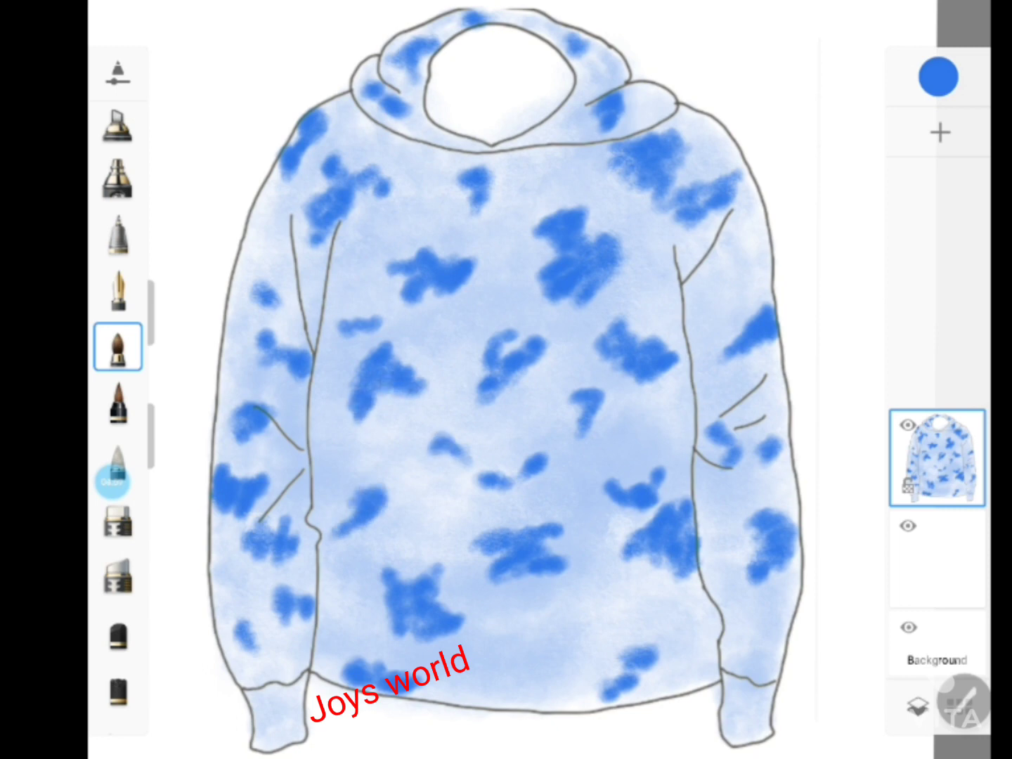
Darken and spread the right-side, lower-right, lower-body and central blotches.
drag(693, 571, 680, 591)
drag(657, 549, 694, 594)
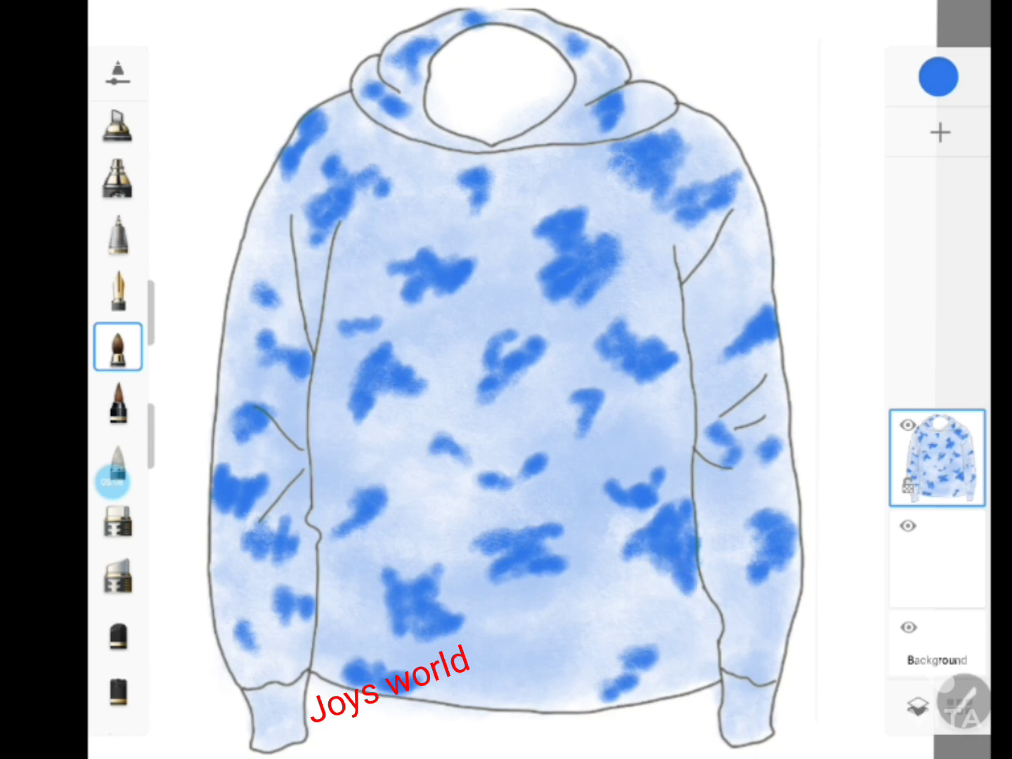
drag(616, 535, 696, 596)
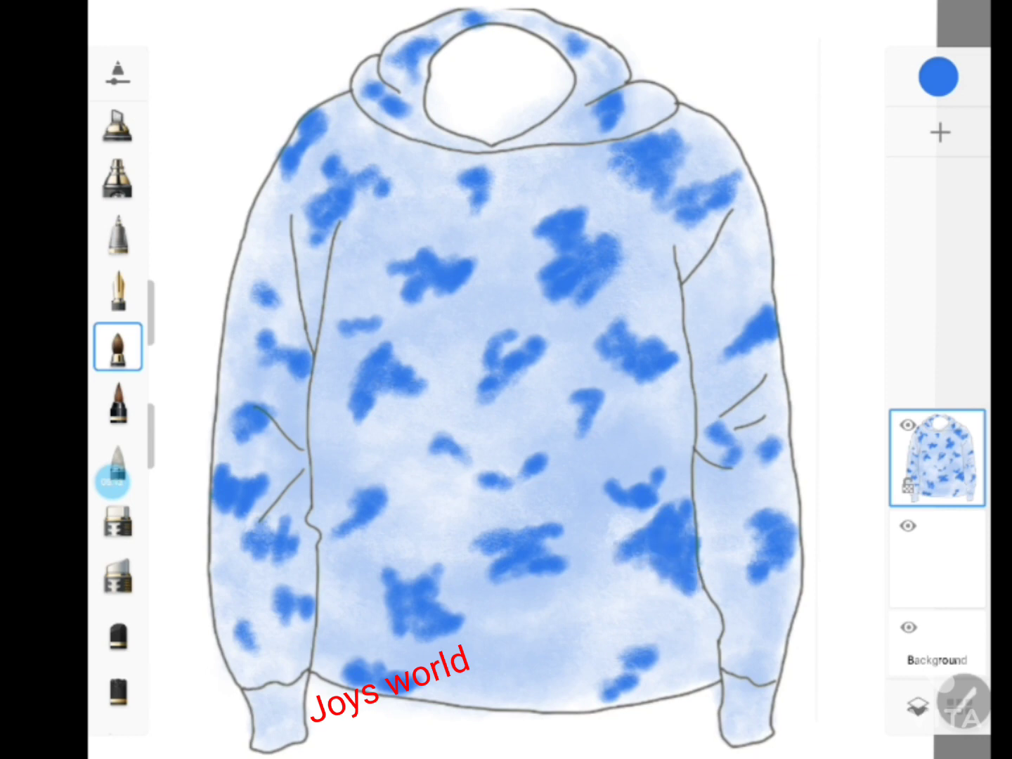
mouse_move(654, 643)
mouse_down()
mouse_move(597, 664)
mouse_move(604, 685)
mouse_move(578, 708)
mouse_up()
drag(458, 620, 485, 630)
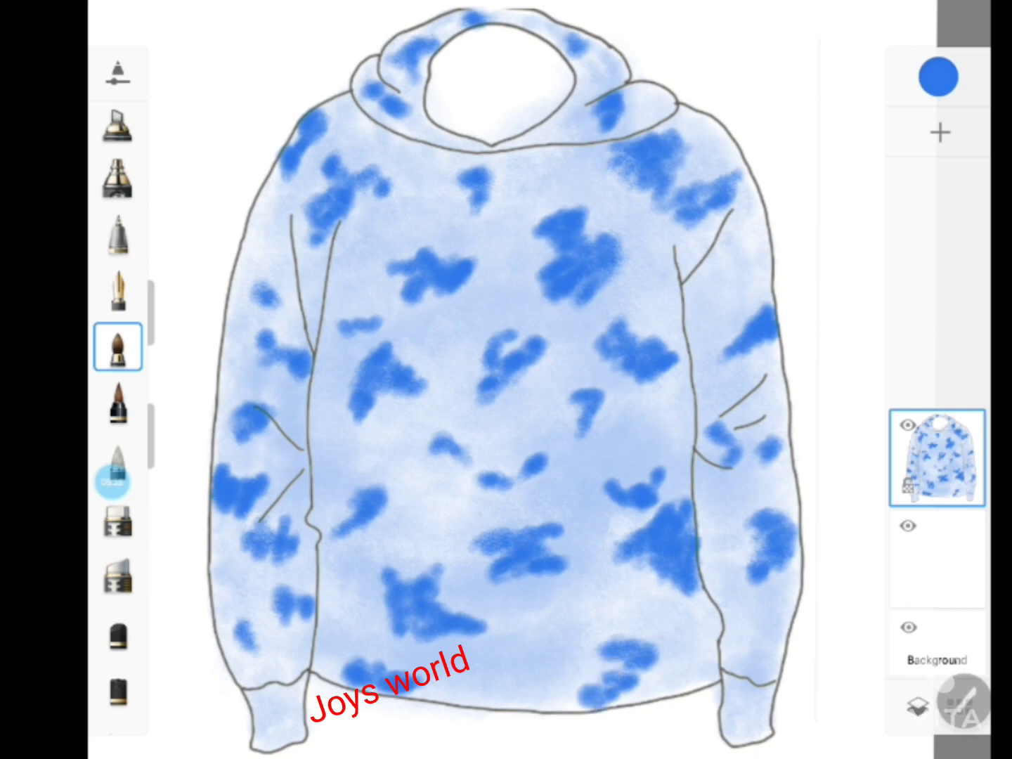
mouse_move(443, 426)
mouse_down()
mouse_move(416, 451)
mouse_move(465, 465)
mouse_up()
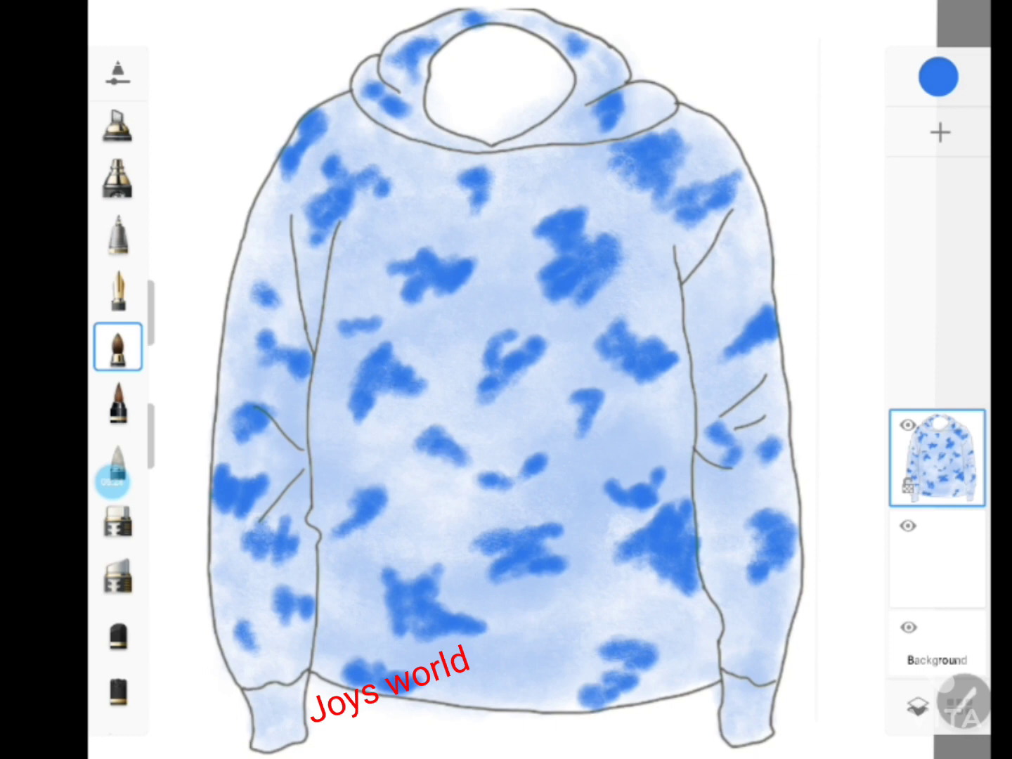
Set the brush colour to dark navy by lowering lightness to about 26.
click(939, 77)
drag(707, 710, 685, 710)
drag(758, 359, 752, 376)
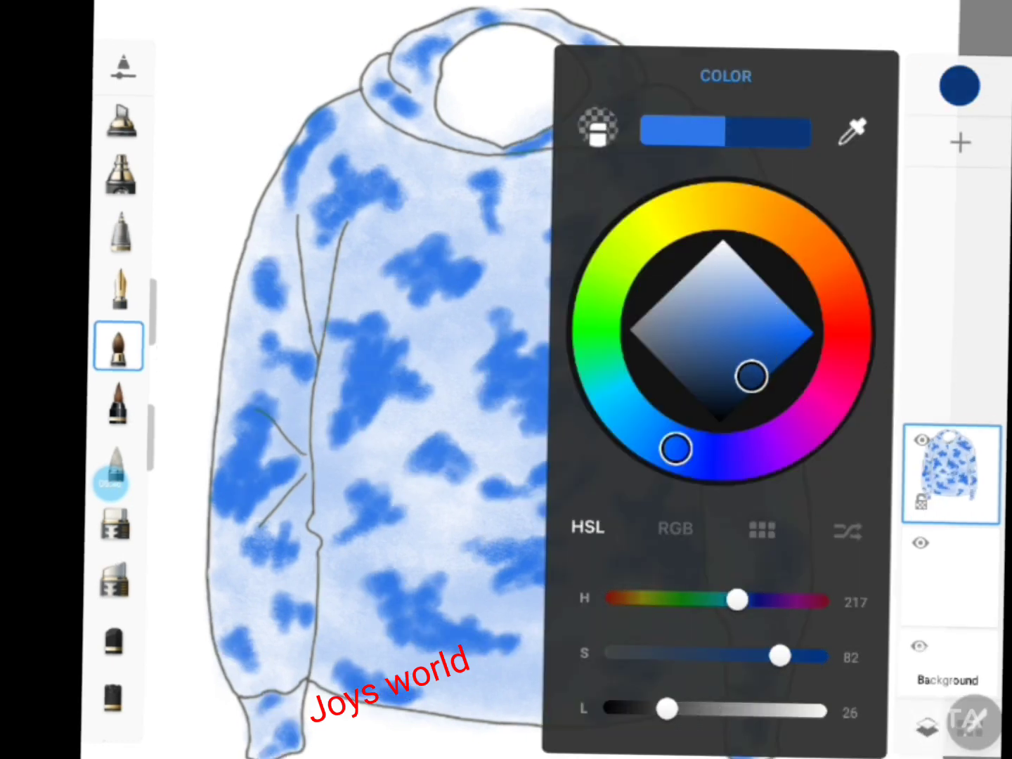
click(960, 85)
Paint navy cores into the right shoulder, chest, lower-right, right-sleeve and central blotches.
mouse_move(661, 163)
mouse_down()
mouse_move(676, 192)
mouse_move(724, 211)
mouse_move(698, 207)
mouse_move(667, 182)
mouse_move(732, 225)
mouse_up()
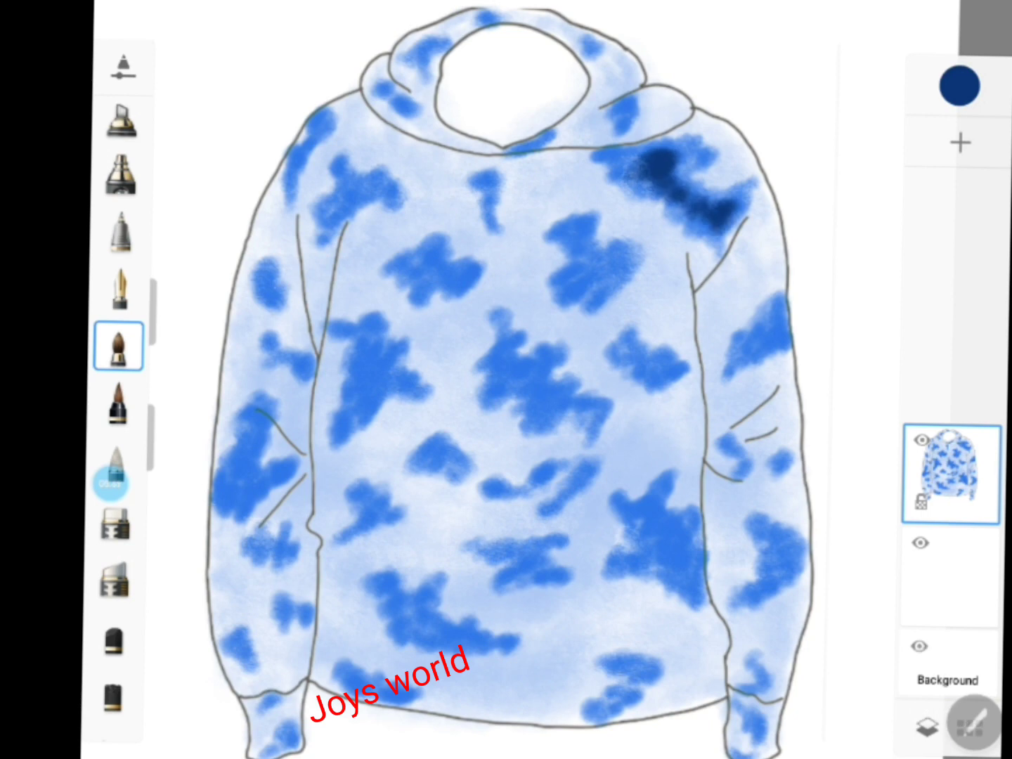
mouse_move(572, 224)
mouse_down()
mouse_move(584, 261)
mouse_move(605, 281)
mouse_up()
mouse_move(640, 506)
mouse_down()
mouse_move(672, 548)
mouse_move(655, 502)
mouse_move(650, 543)
mouse_move(633, 566)
mouse_move(679, 576)
mouse_up()
drag(780, 319, 743, 355)
mouse_move(777, 543)
mouse_down()
mouse_move(760, 534)
mouse_move(788, 573)
mouse_move(756, 598)
mouse_move(766, 528)
mouse_up()
mouse_move(500, 363)
mouse_down()
mouse_move(545, 396)
mouse_move(555, 421)
mouse_move(566, 403)
mouse_up()
drag(538, 363, 555, 393)
drag(566, 397, 584, 408)
Shade the left-chest, upper-centre and left-shoulder blotches with navy.
drag(522, 360, 546, 373)
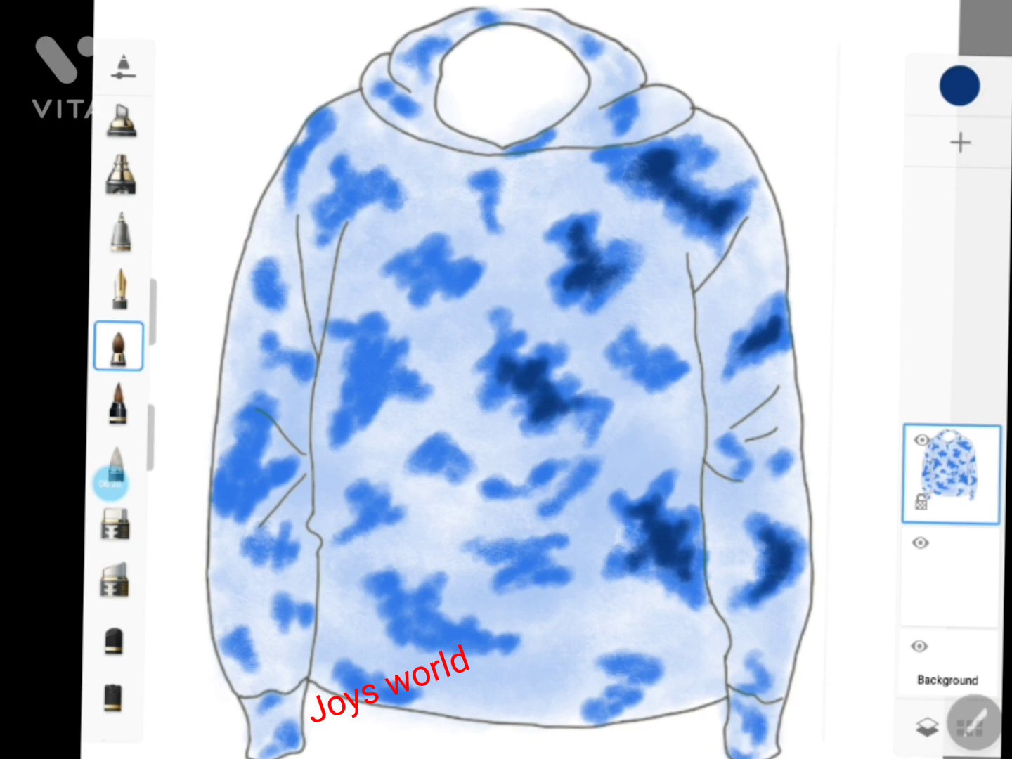
mouse_move(362, 355)
mouse_down()
mouse_move(366, 387)
mouse_move(386, 393)
mouse_up()
mouse_move(384, 362)
mouse_down()
mouse_move(351, 327)
mouse_move(369, 344)
mouse_up()
mouse_move(394, 376)
mouse_down()
mouse_move(363, 409)
mouse_move(341, 408)
mouse_up()
mouse_move(406, 259)
mouse_down()
mouse_move(433, 285)
mouse_move(463, 274)
mouse_move(443, 243)
mouse_up()
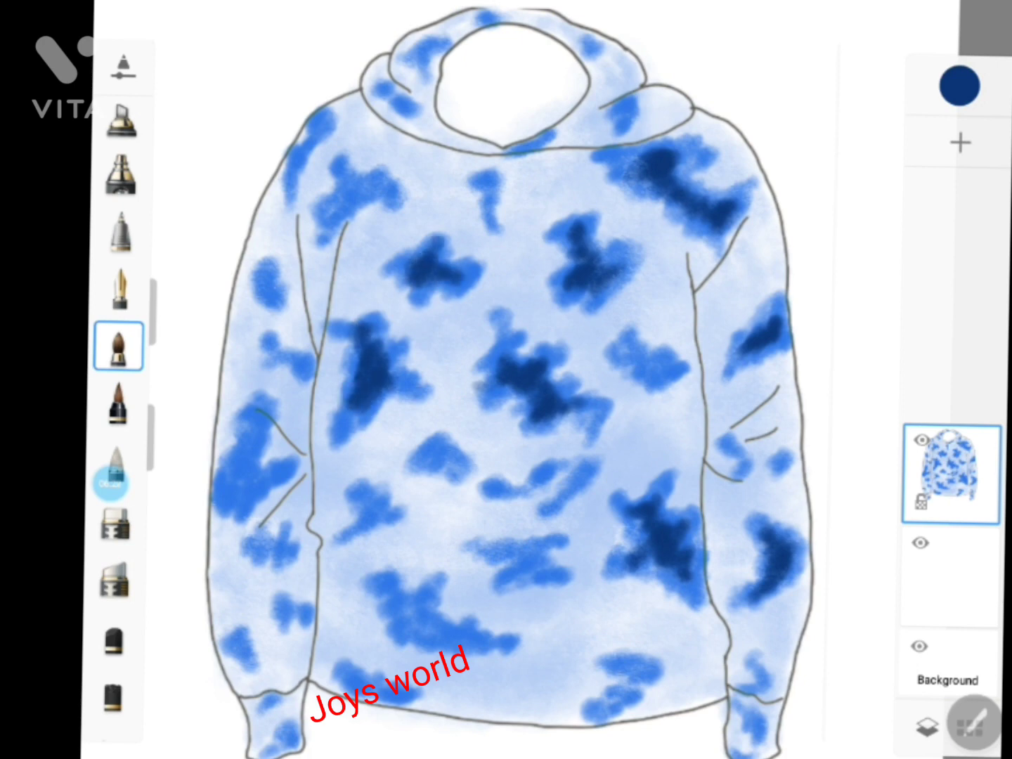
mouse_move(359, 207)
mouse_down()
mouse_move(341, 184)
mouse_move(376, 180)
mouse_up()
mouse_move(334, 199)
mouse_down()
mouse_move(326, 212)
mouse_move(352, 176)
mouse_move(364, 204)
mouse_move(387, 190)
mouse_up()
drag(345, 206, 326, 225)
Darken the left-sleeve, lower-centre and right-side blotches with navy.
drag(254, 425, 242, 450)
mouse_move(250, 443)
mouse_down()
mouse_move(237, 489)
mouse_move(222, 492)
mouse_up()
mouse_move(264, 408)
mouse_down()
mouse_move(246, 436)
mouse_move(247, 426)
mouse_up()
mouse_move(260, 446)
mouse_down()
mouse_move(253, 482)
mouse_move(229, 501)
mouse_move(290, 472)
mouse_up()
mouse_move(394, 632)
mouse_down()
mouse_move(428, 598)
mouse_move(426, 606)
mouse_move(482, 636)
mouse_move(471, 633)
mouse_up()
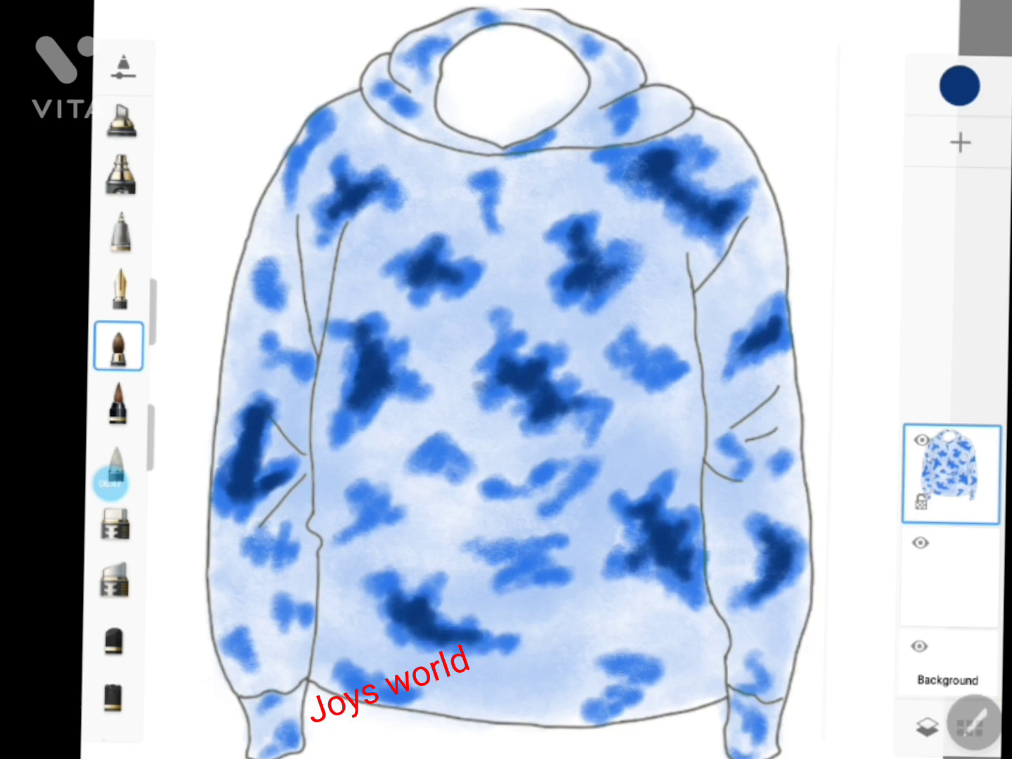
drag(641, 533, 619, 568)
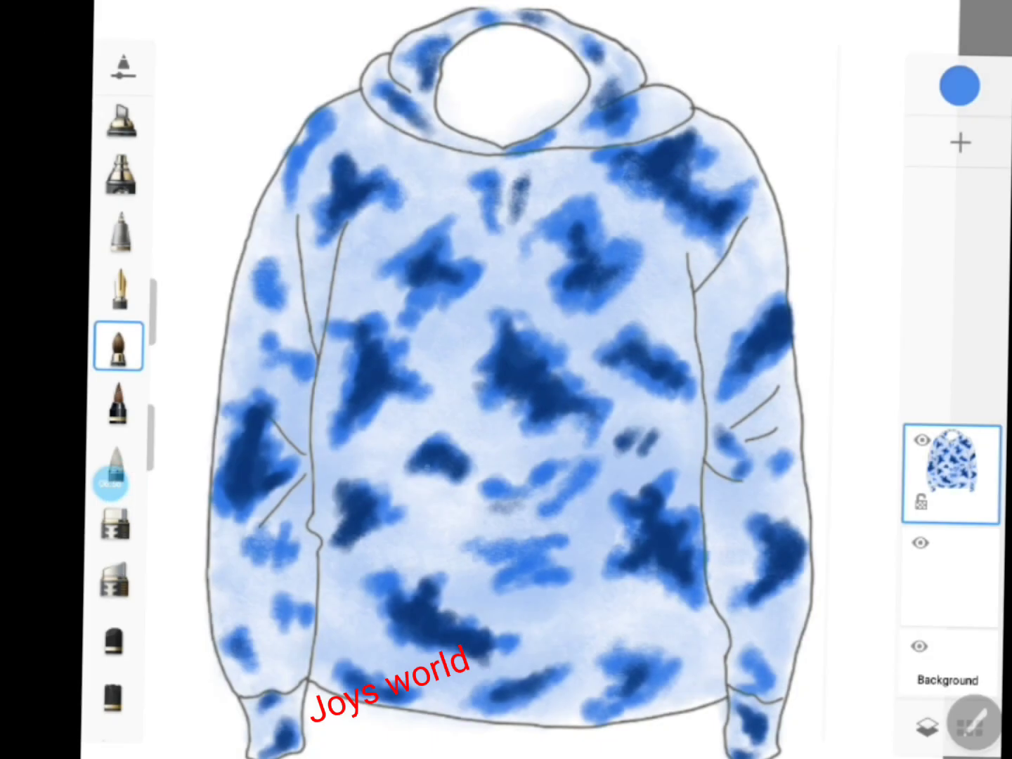
Soften the central, chest and right-sleeve blotches with medium-blue strokes.
mouse_move(442, 430)
mouse_down()
mouse_move(394, 472)
mouse_move(404, 514)
mouse_move(380, 467)
mouse_move(456, 436)
mouse_move(465, 489)
mouse_up()
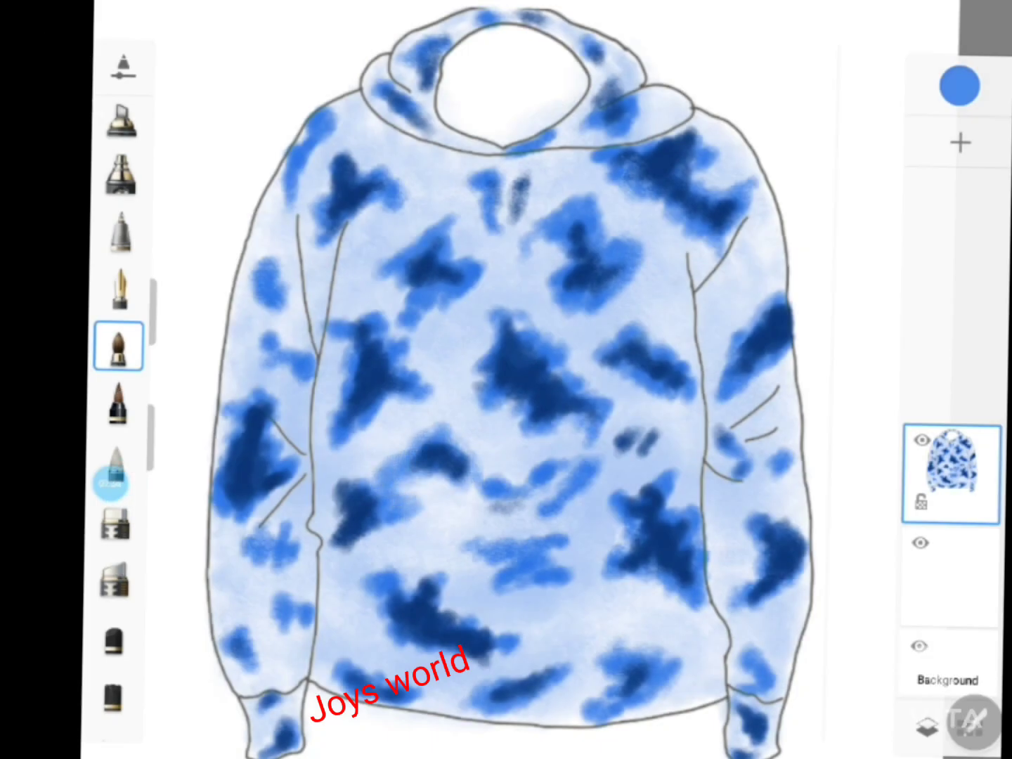
mouse_move(401, 360)
mouse_down()
mouse_move(443, 394)
mouse_move(387, 313)
mouse_move(330, 317)
mouse_up()
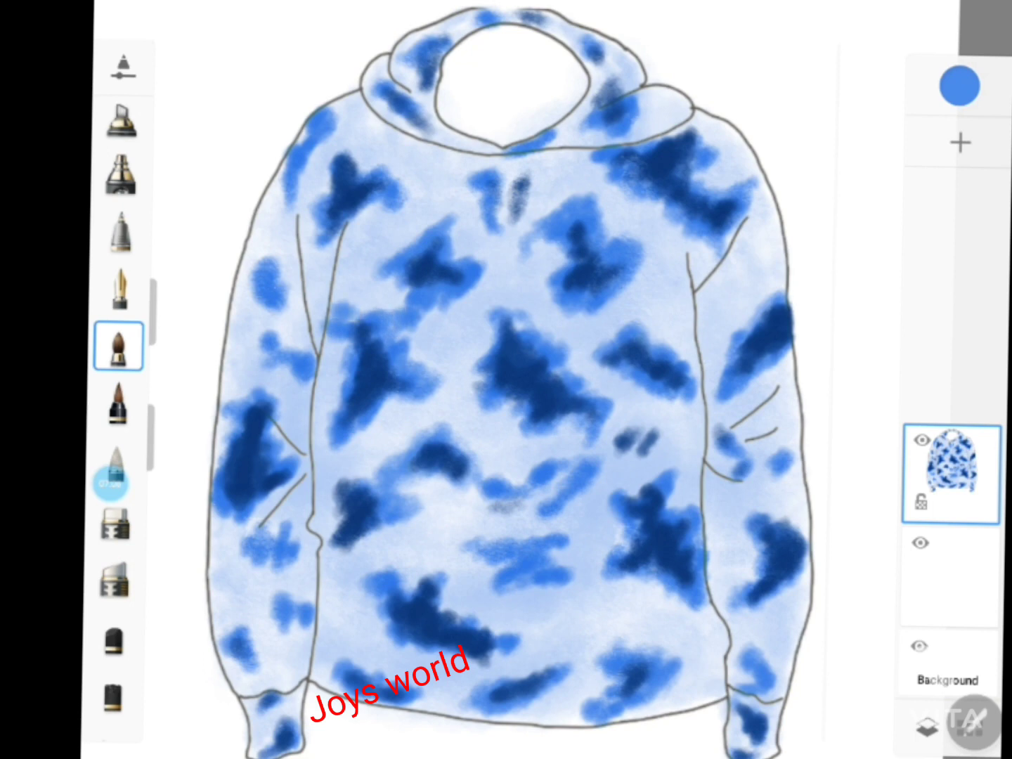
mouse_move(731, 236)
mouse_down()
mouse_move(697, 256)
mouse_move(650, 204)
mouse_up()
mouse_move(756, 534)
mouse_down()
mouse_move(731, 502)
mouse_move(760, 520)
mouse_up()
drag(794, 579, 739, 618)
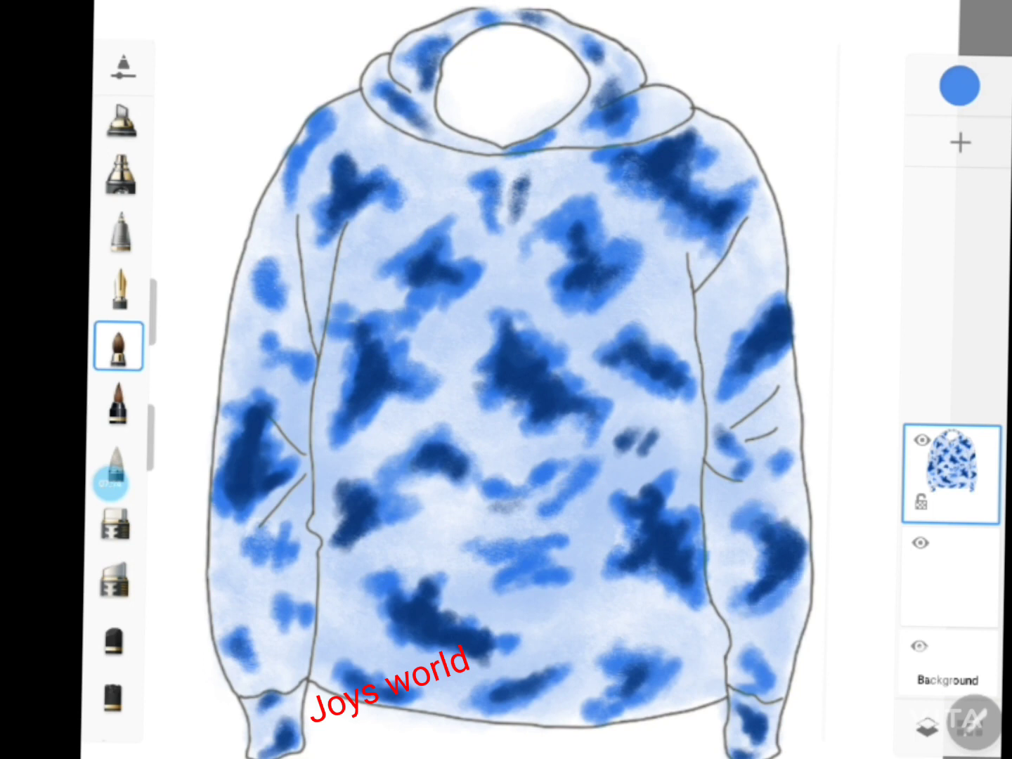
drag(756, 556, 737, 615)
Build up medium blue on both cuffs, the left sleeve, its seam and upper-left shoulder.
drag(773, 721, 766, 747)
drag(288, 699, 258, 727)
mouse_move(274, 591)
mouse_down()
mouse_move(266, 622)
mouse_move(236, 599)
mouse_up()
drag(262, 655, 252, 675)
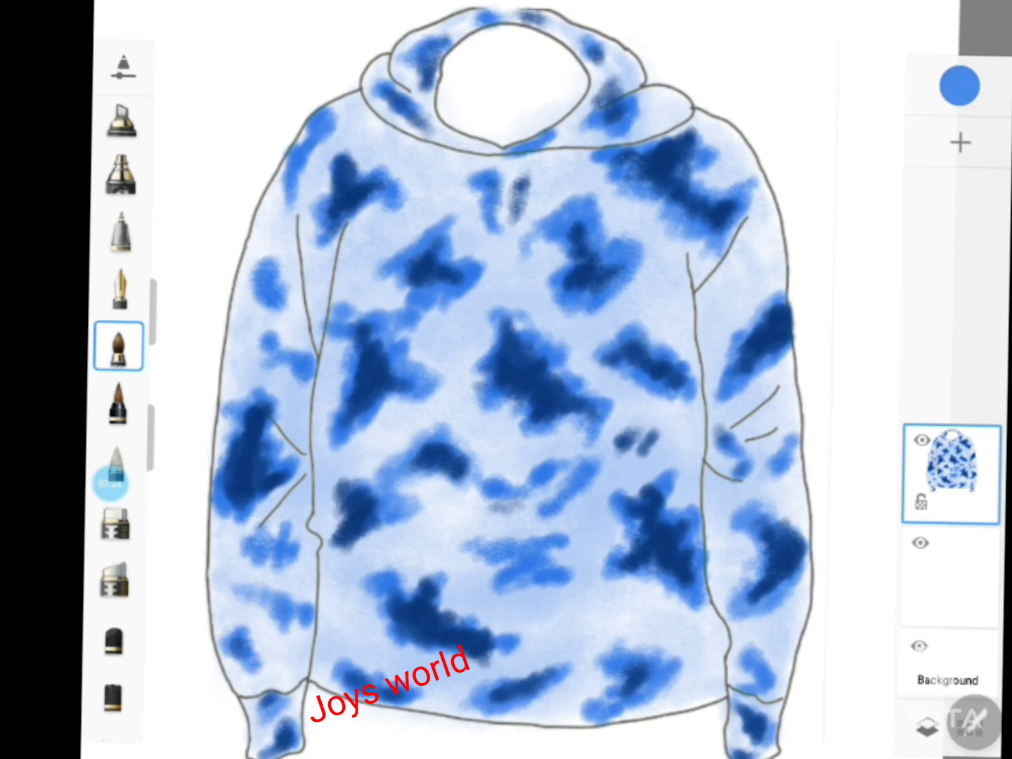
drag(271, 606, 254, 657)
drag(232, 605, 263, 673)
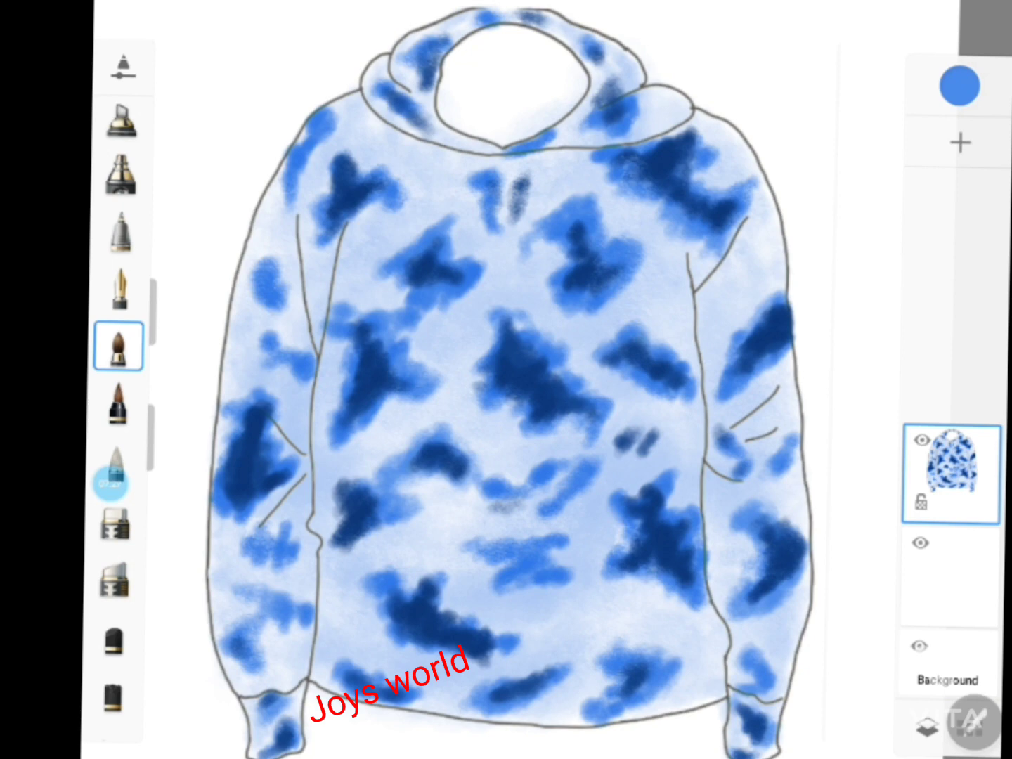
drag(262, 335, 249, 362)
drag(304, 268, 311, 303)
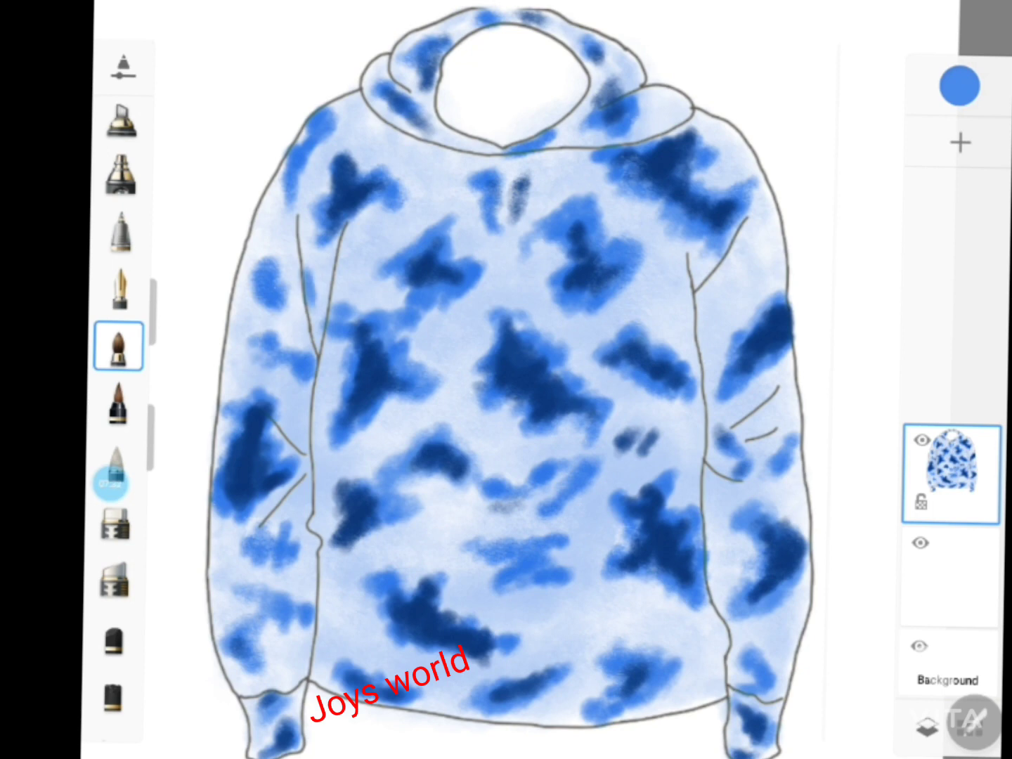
mouse_move(337, 141)
mouse_down()
mouse_move(345, 106)
mouse_move(311, 169)
mouse_move(307, 220)
mouse_up()
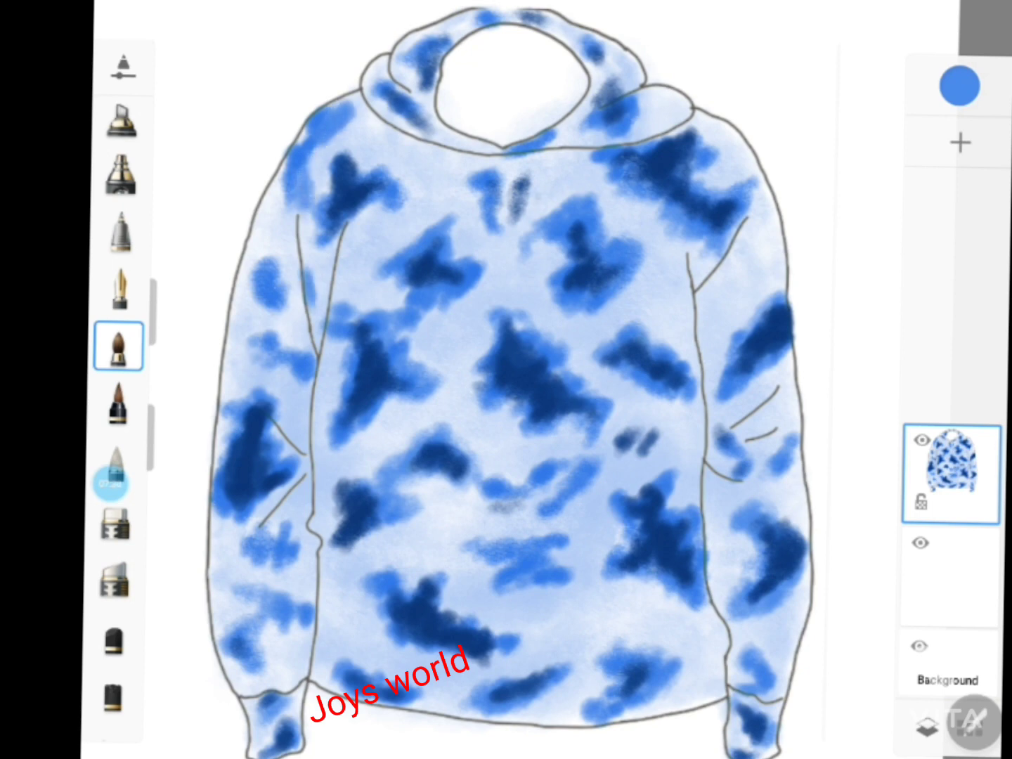
Add medium blue below the hood, across the centre and on the lower-right front.
mouse_move(531, 177)
mouse_down()
mouse_move(507, 208)
mouse_move(509, 259)
mouse_up()
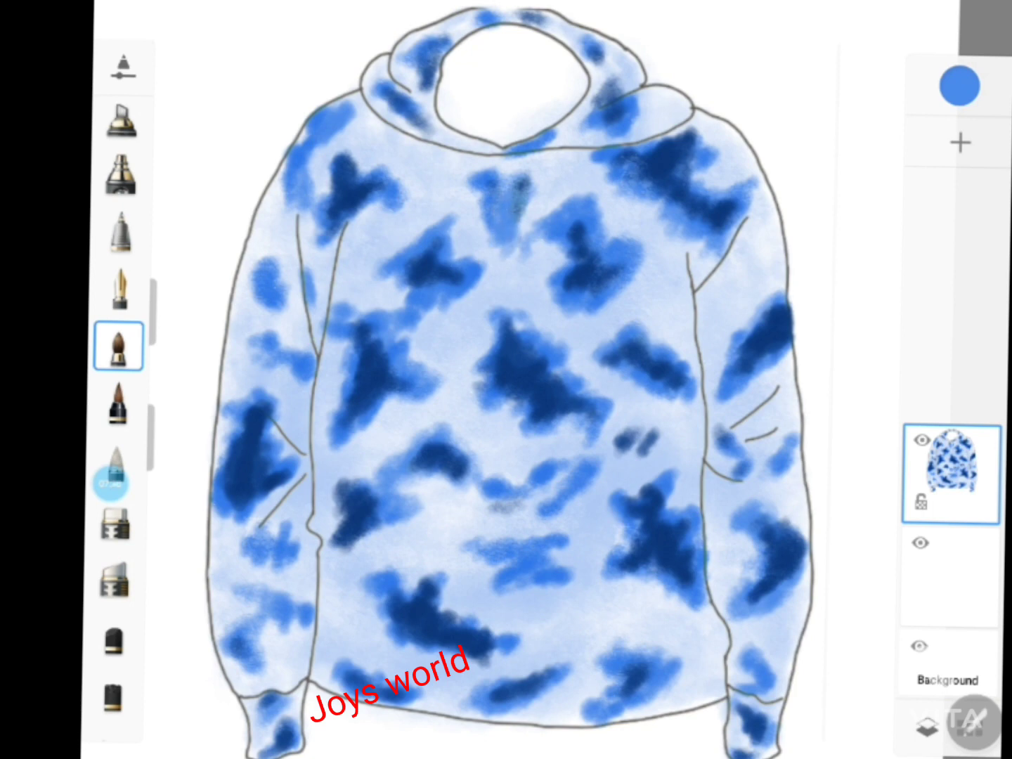
mouse_move(572, 472)
mouse_down()
mouse_move(521, 489)
mouse_move(509, 470)
mouse_move(478, 468)
mouse_up()
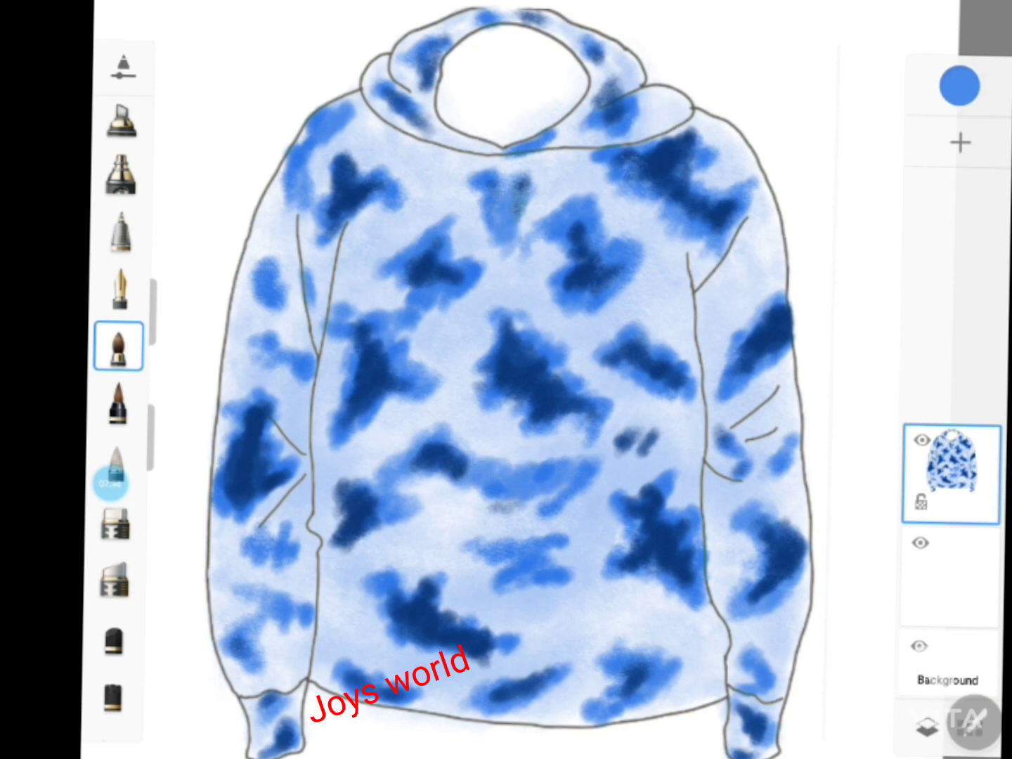
mouse_move(700, 622)
mouse_down()
mouse_move(679, 604)
mouse_move(592, 579)
mouse_up()
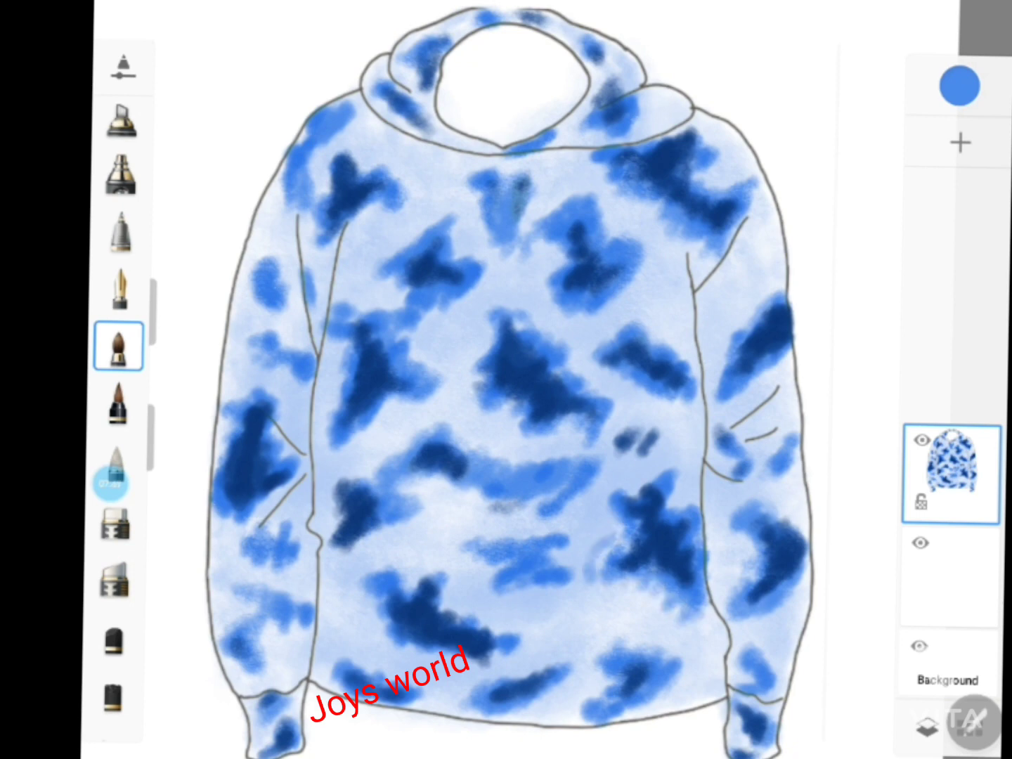
mouse_move(623, 524)
mouse_down()
mouse_move(598, 582)
mouse_move(606, 555)
mouse_up()
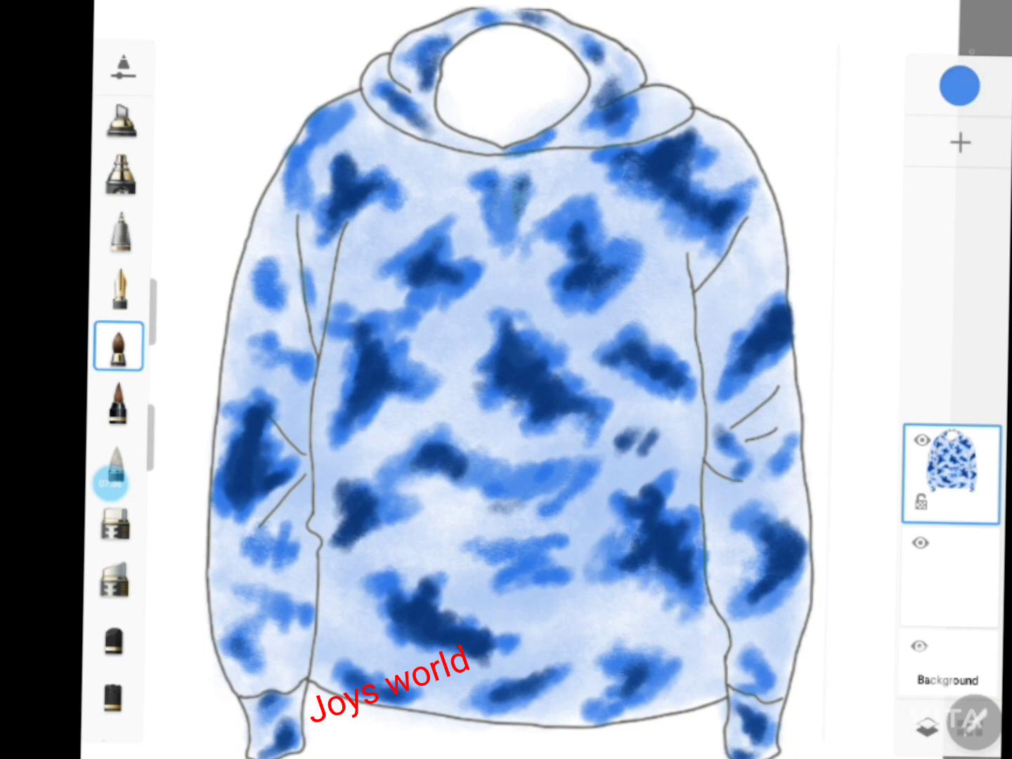
click(959, 85)
Sample dark navy with the eyedropper and darken the central, lower-body and hem patches.
click(848, 129)
click(594, 265)
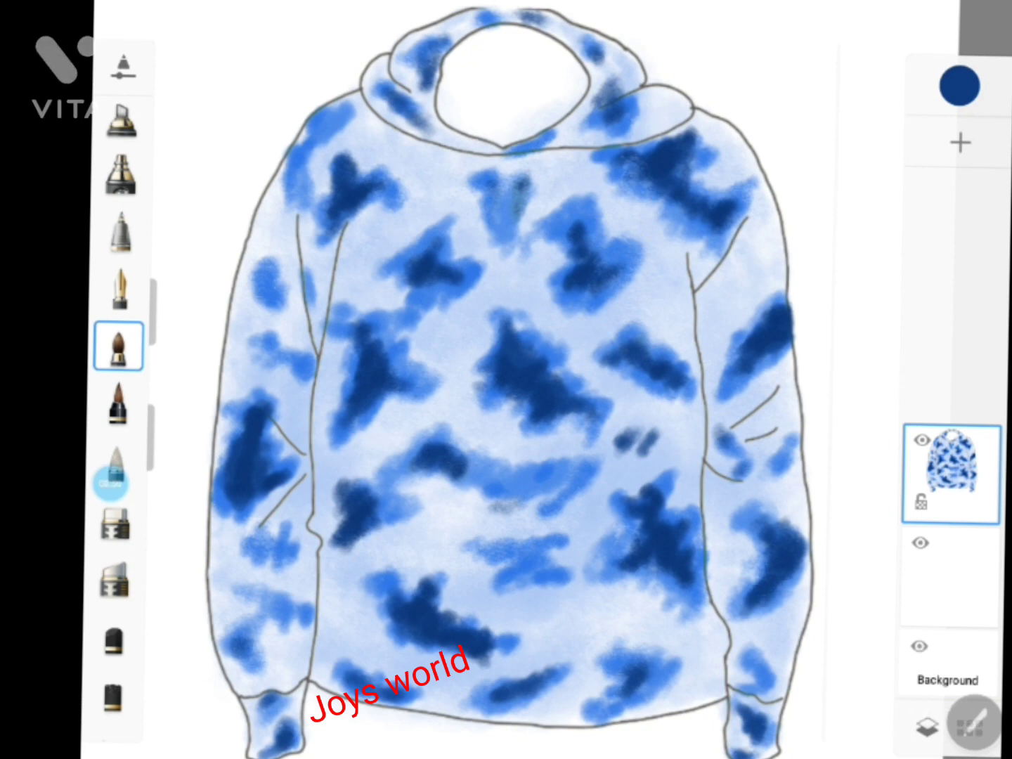
drag(243, 630, 251, 658)
mouse_move(467, 478)
mouse_down()
mouse_move(555, 484)
mouse_move(472, 468)
mouse_move(459, 453)
mouse_move(398, 468)
mouse_move(382, 479)
mouse_move(376, 526)
mouse_move(336, 552)
mouse_move(331, 573)
mouse_up()
mouse_move(509, 555)
mouse_down()
mouse_move(534, 573)
mouse_move(509, 557)
mouse_move(489, 560)
mouse_up()
mouse_move(623, 664)
mouse_down()
mouse_move(650, 691)
mouse_move(594, 703)
mouse_move(604, 693)
mouse_up()
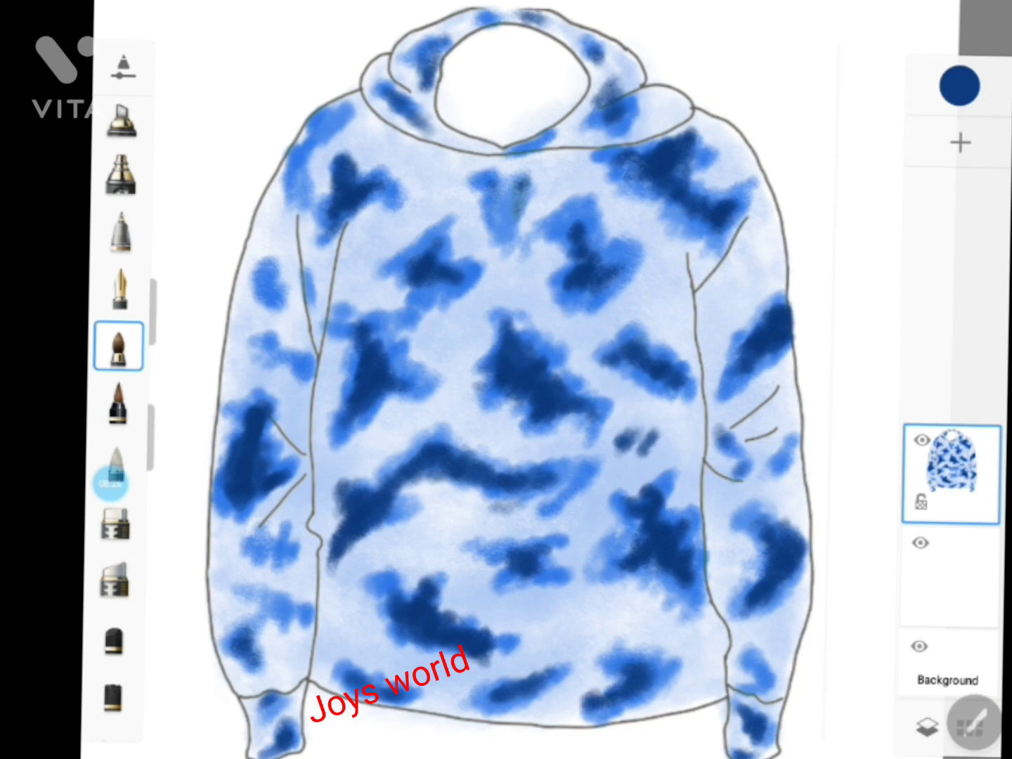
mouse_move(549, 667)
mouse_down()
mouse_move(497, 717)
mouse_move(467, 724)
mouse_up()
Shade the right-sleeve patches, both cuffs, upper left sleeve and upper chest with navy.
drag(766, 319, 728, 393)
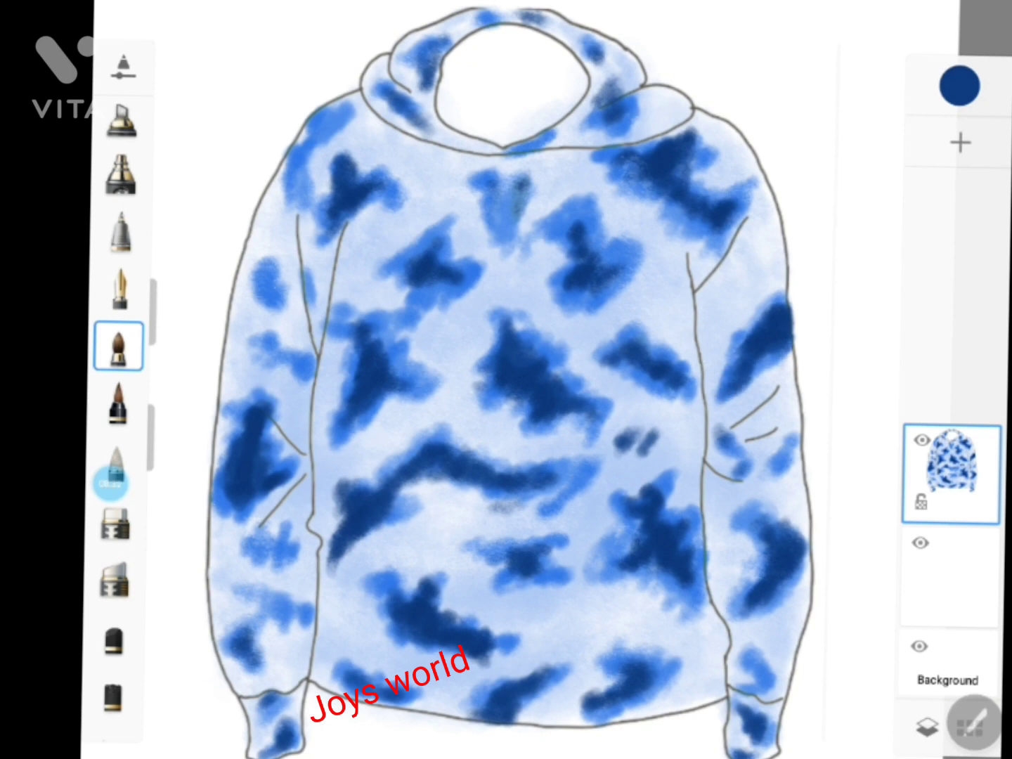
drag(793, 345, 782, 362)
mouse_move(807, 538)
mouse_down()
mouse_move(801, 577)
mouse_move(777, 592)
mouse_up()
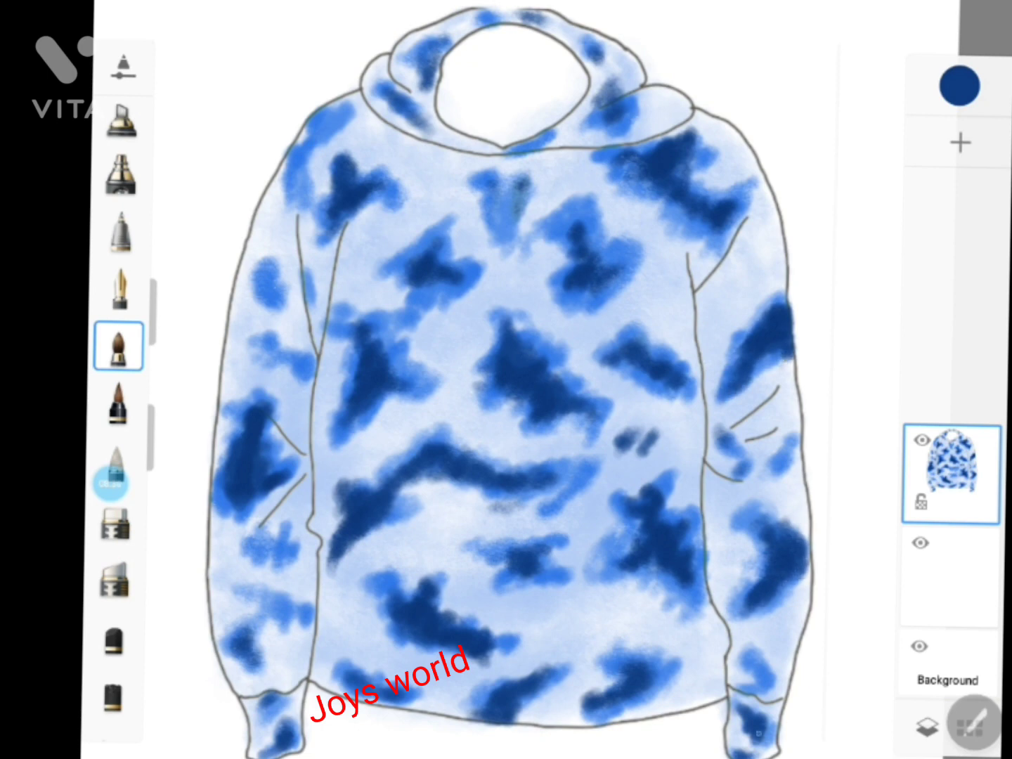
drag(752, 734, 767, 751)
drag(273, 696, 302, 690)
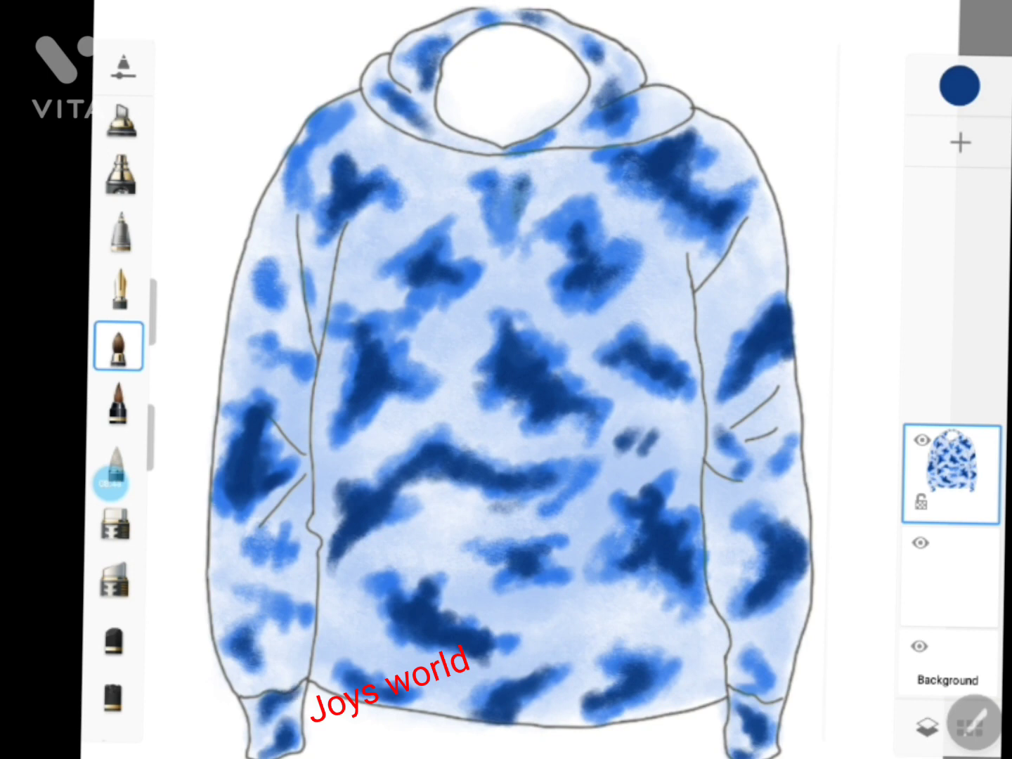
drag(275, 271, 264, 301)
drag(501, 195, 506, 215)
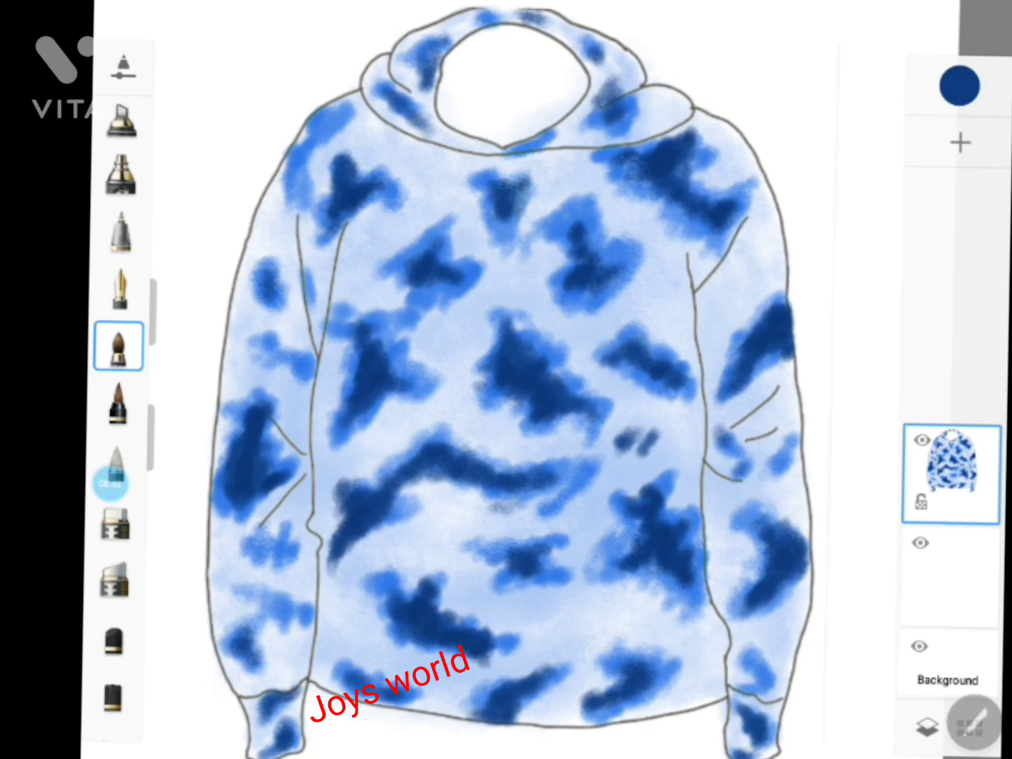